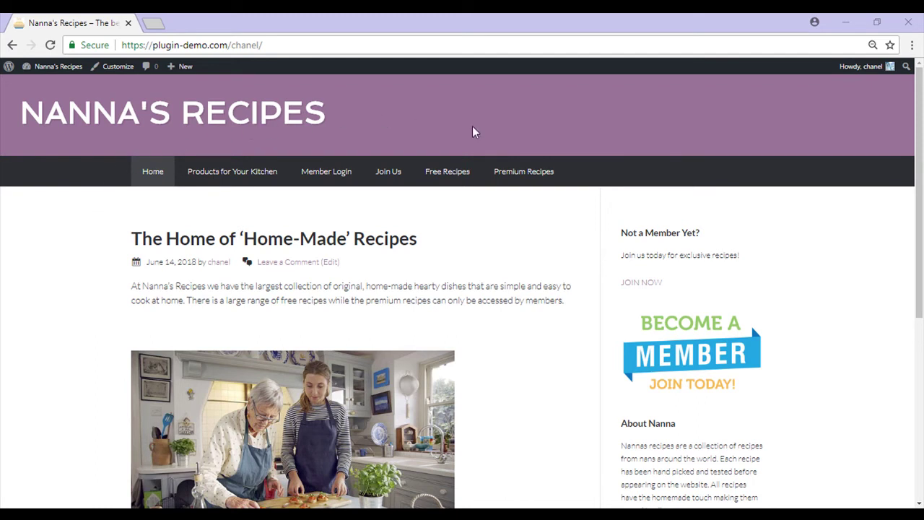
Open The Best Spaghetti Bolognese from the Premium Recipes menu to see its members-only login notice.
mouse_move(539, 175)
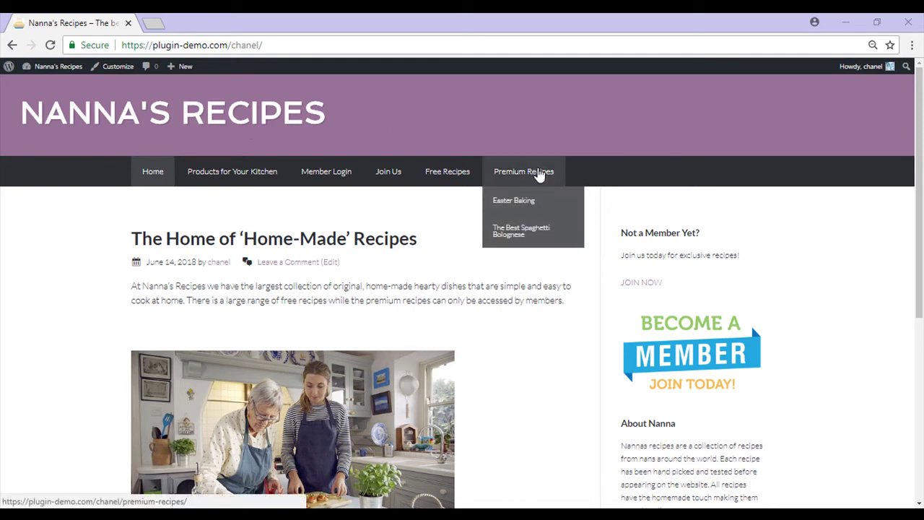
click(538, 238)
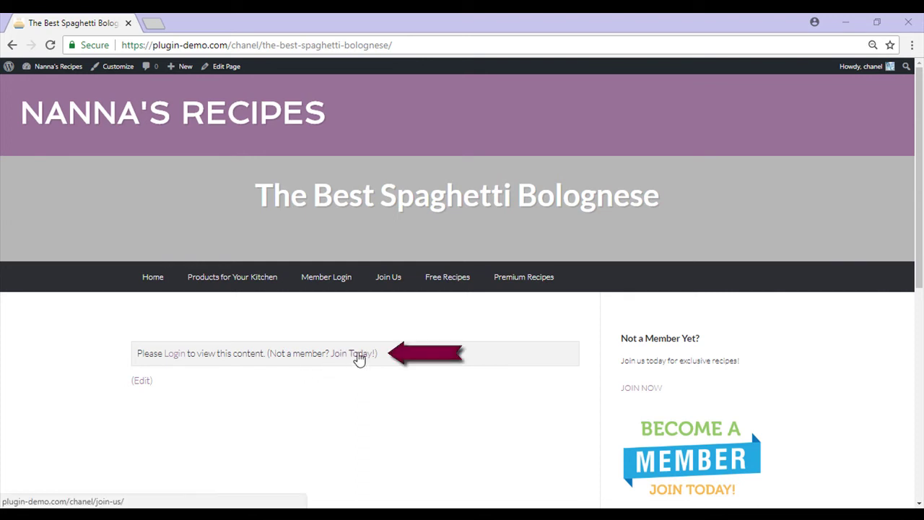
Follow the Join Today! link and scroll through the Join Us membership options.
click(353, 360)
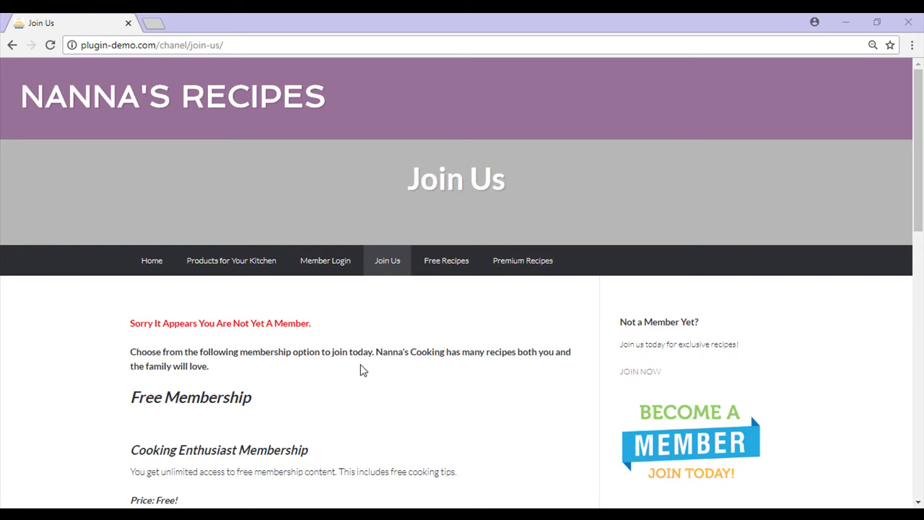
scroll(360, 364, down, 3)
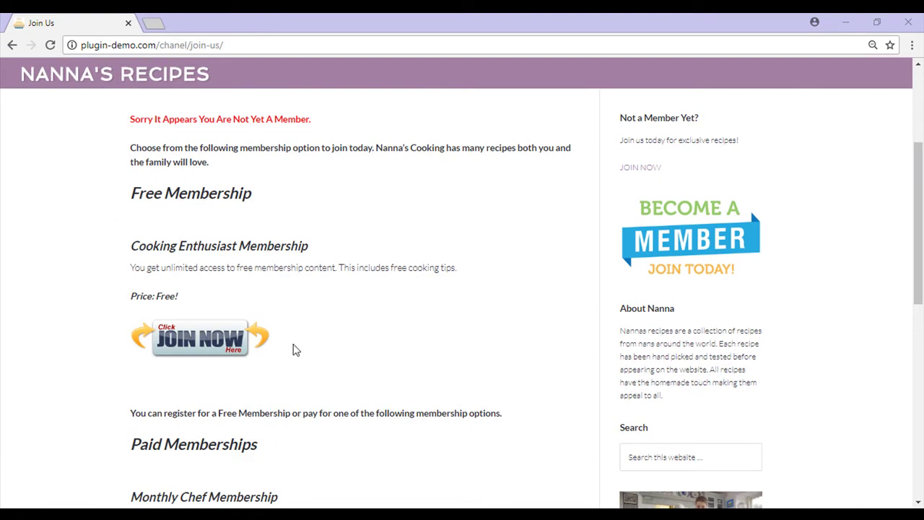
scroll(293, 350, down, 3)
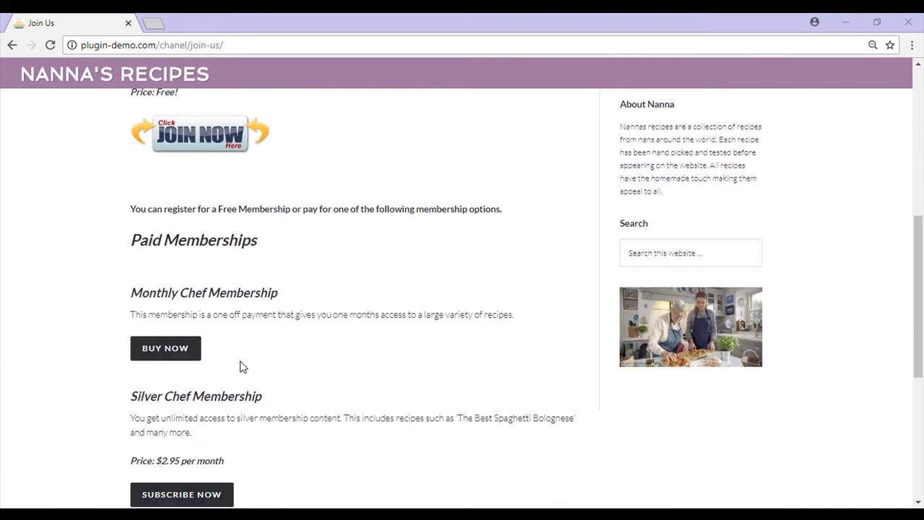
scroll(280, 461, down, 3)
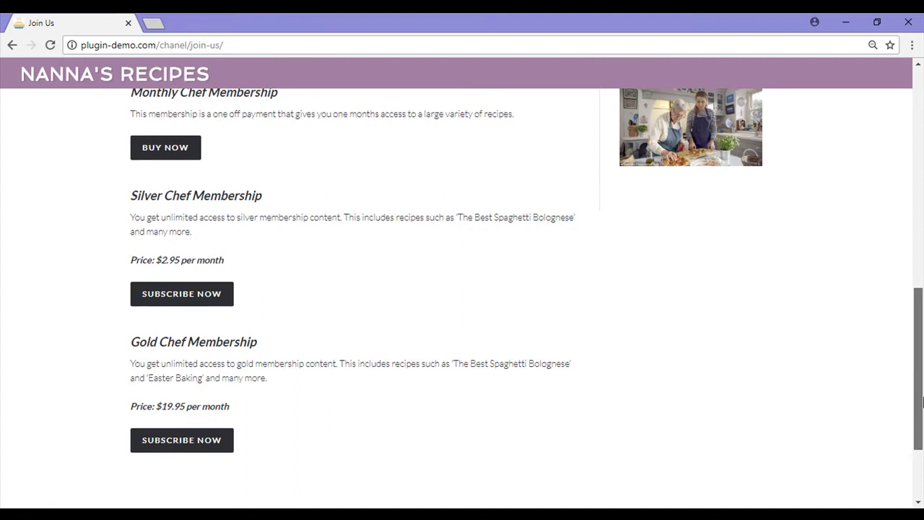
Highlight the Monthly Chef Membership heading and its description.
drag(918, 412, 918, 325)
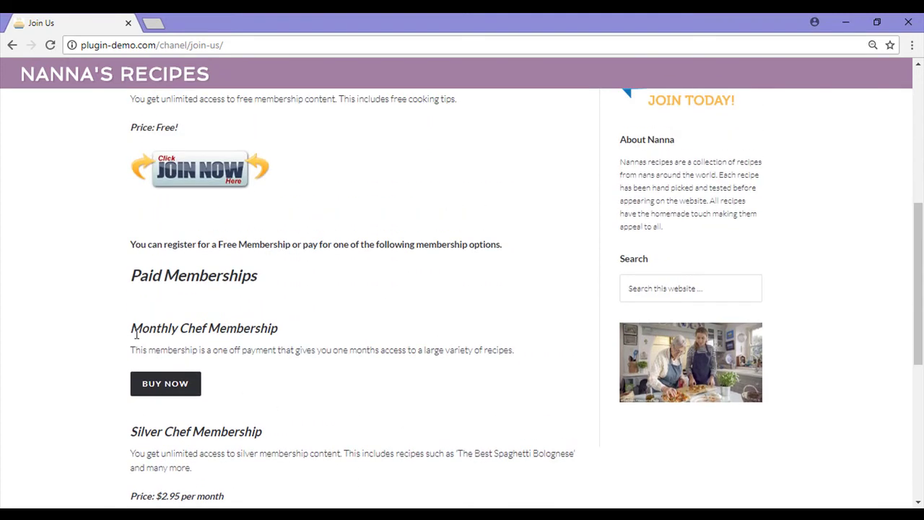
drag(130, 329, 285, 329)
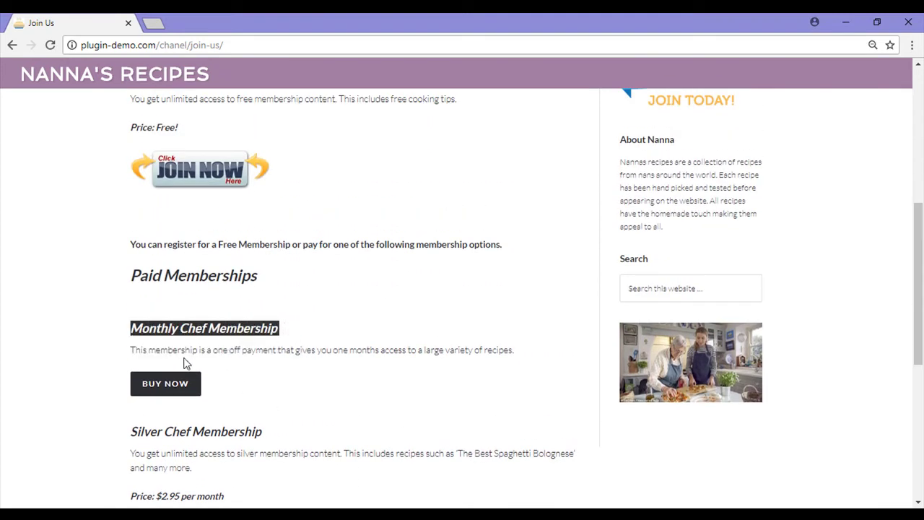
drag(143, 350, 522, 355)
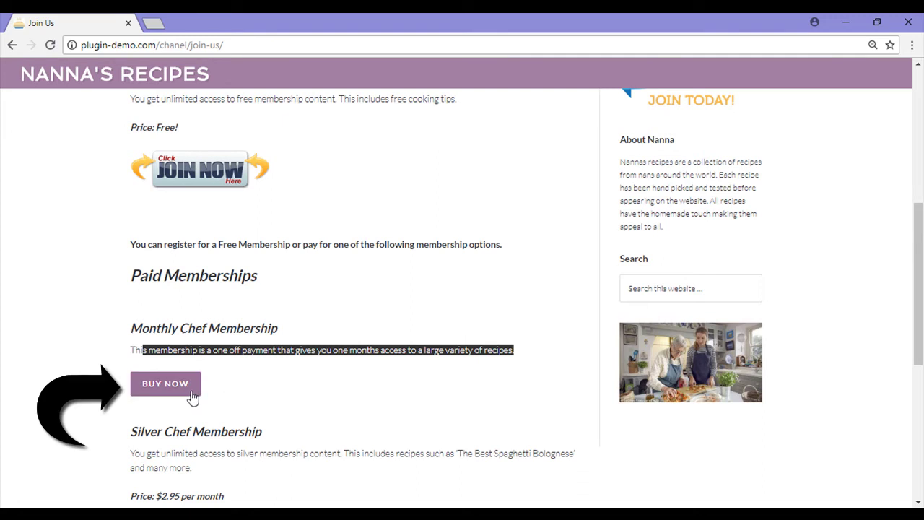
Buy the Monthly Chef Membership for $0.01 from the PayPal balance and return to the Thank You page.
click(165, 383)
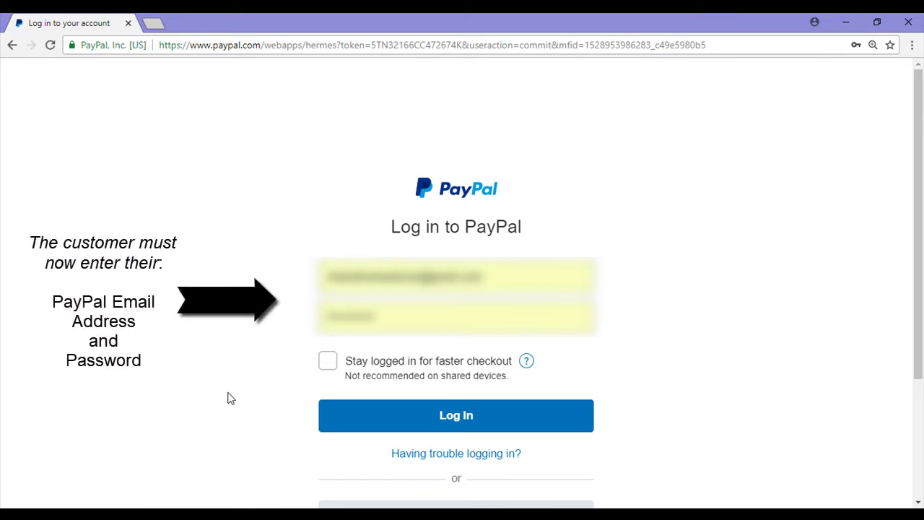
click(439, 418)
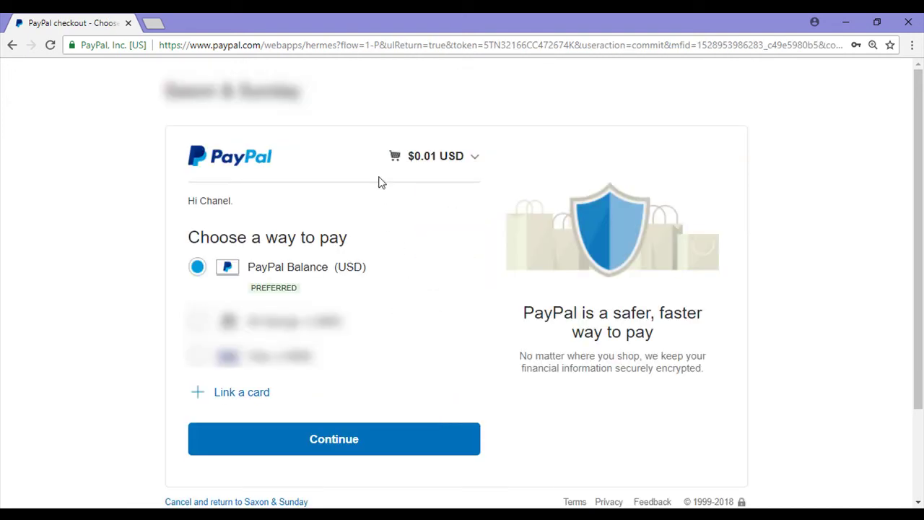
click(388, 449)
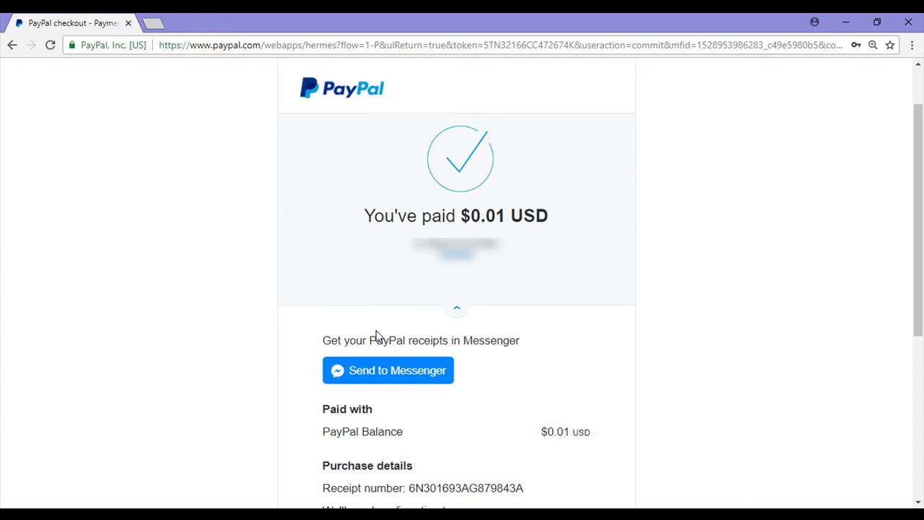
scroll(462, 451, down, 2)
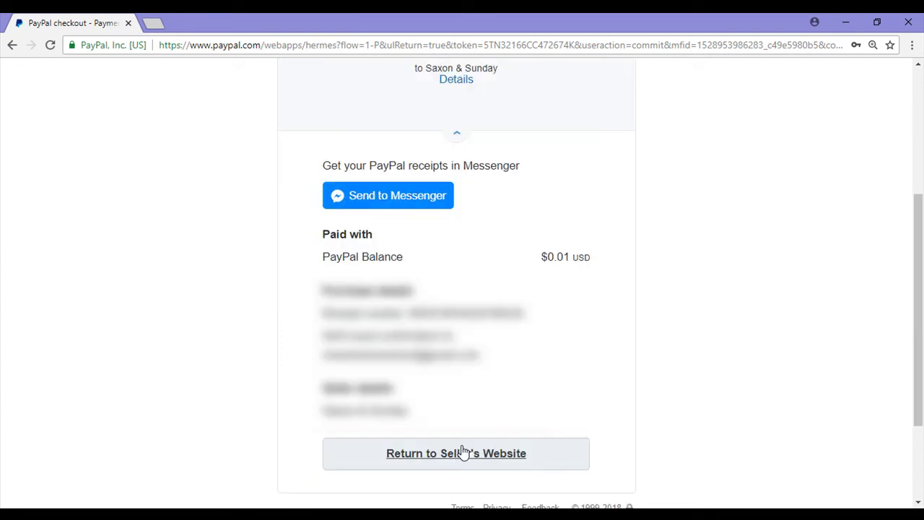
click(463, 452)
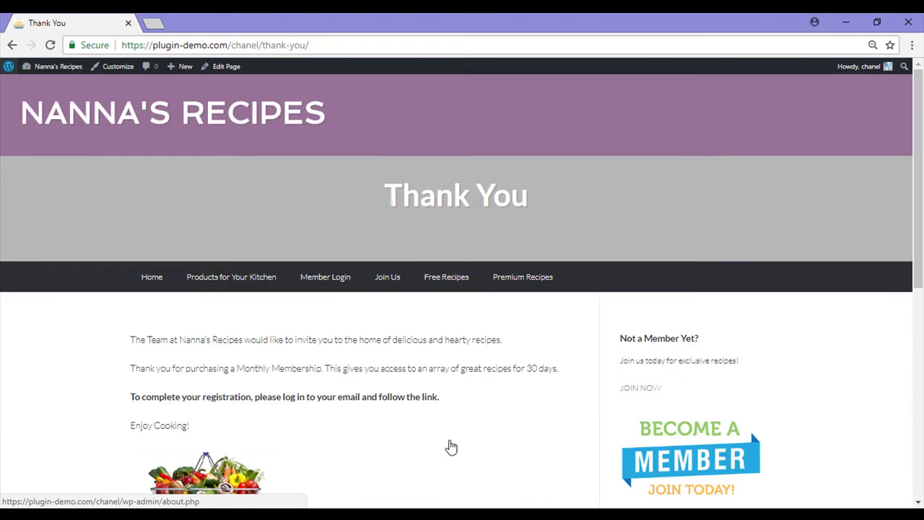
Scroll through the Complete your registration email in Gmail.
scroll(403, 445, down, 2)
scroll(402, 445, up, 1)
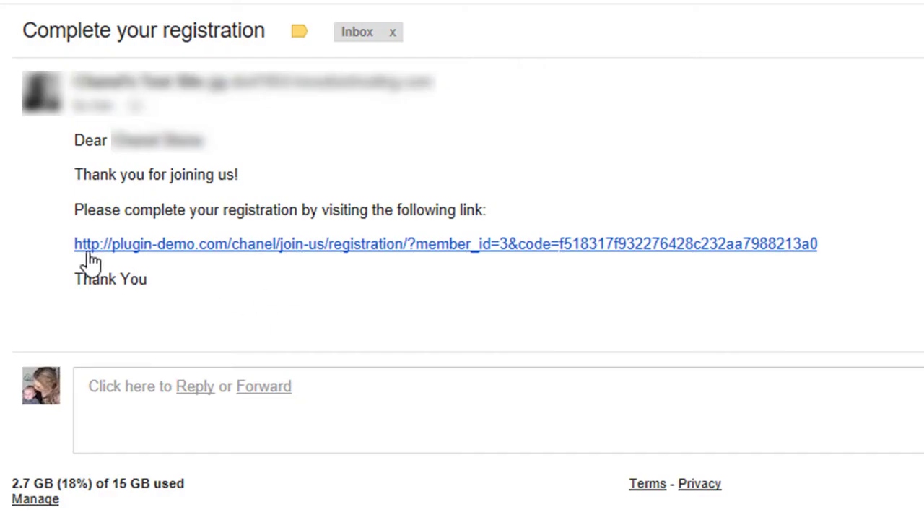
From the email's registration link, register as testuser1234 with a chosen password and submit.
click(255, 258)
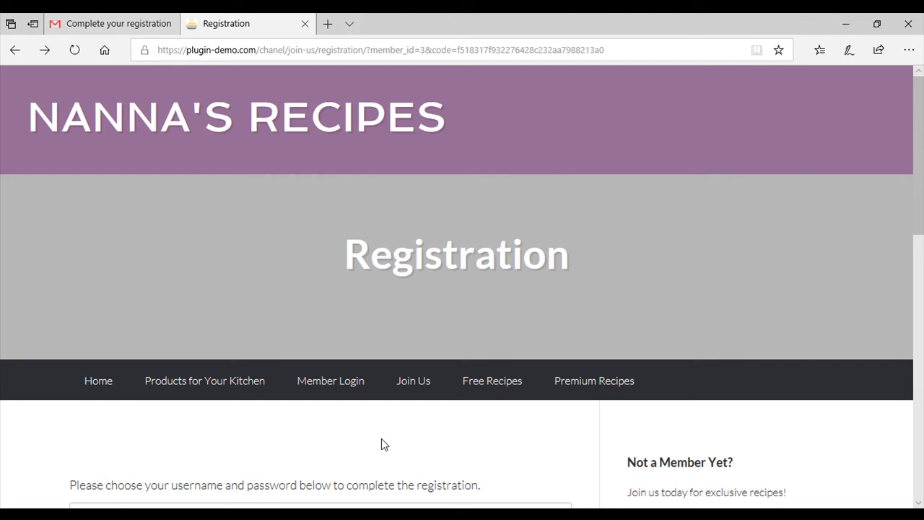
scroll(381, 438, down, 5)
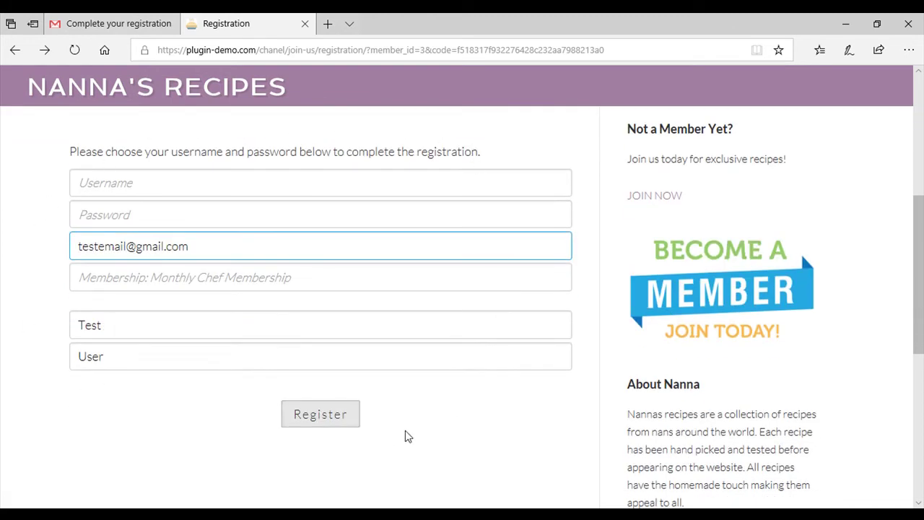
click(114, 182)
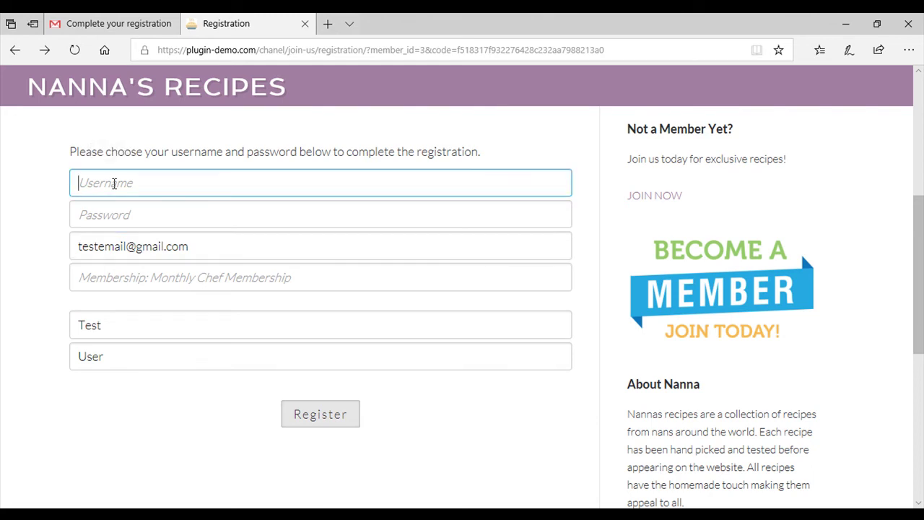
text(testuser1234)
key(Tab)
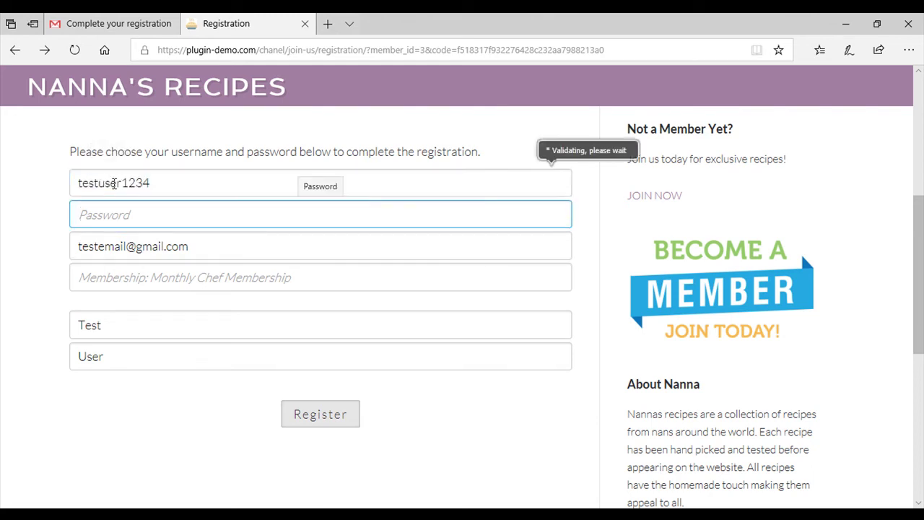
text(test1234)
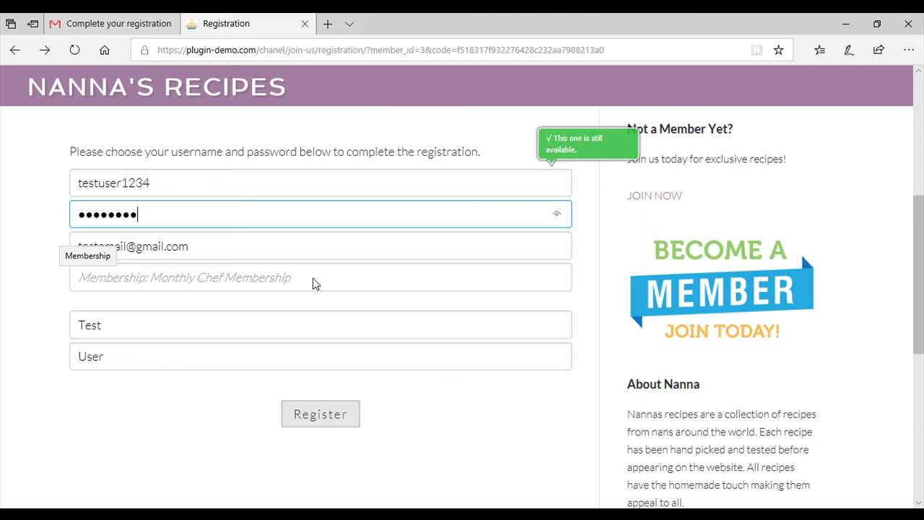
click(229, 331)
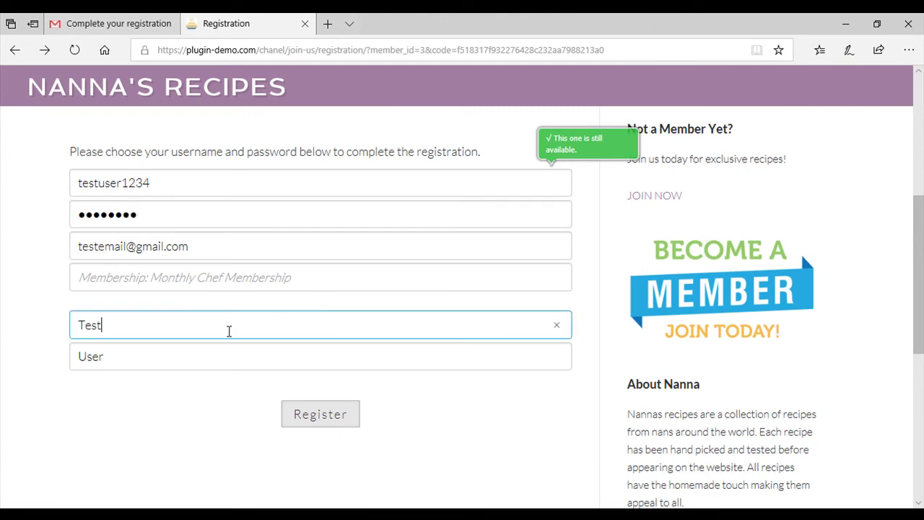
click(209, 359)
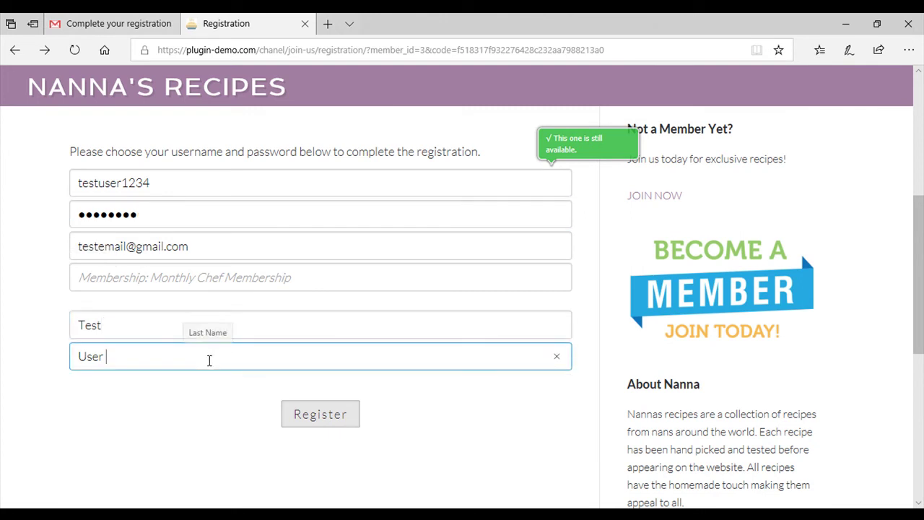
click(347, 430)
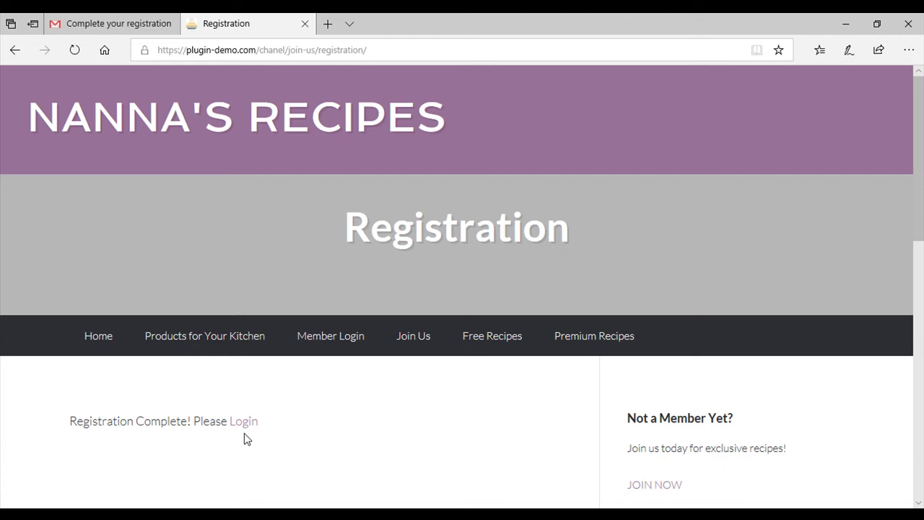
Log in on the Member Login page as the test member using the autofilled credentials.
click(251, 426)
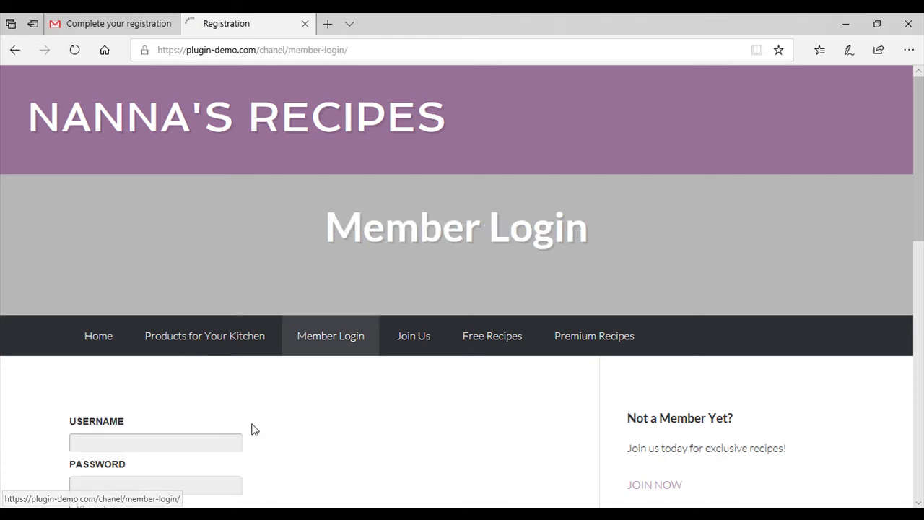
scroll(307, 392, down, 1)
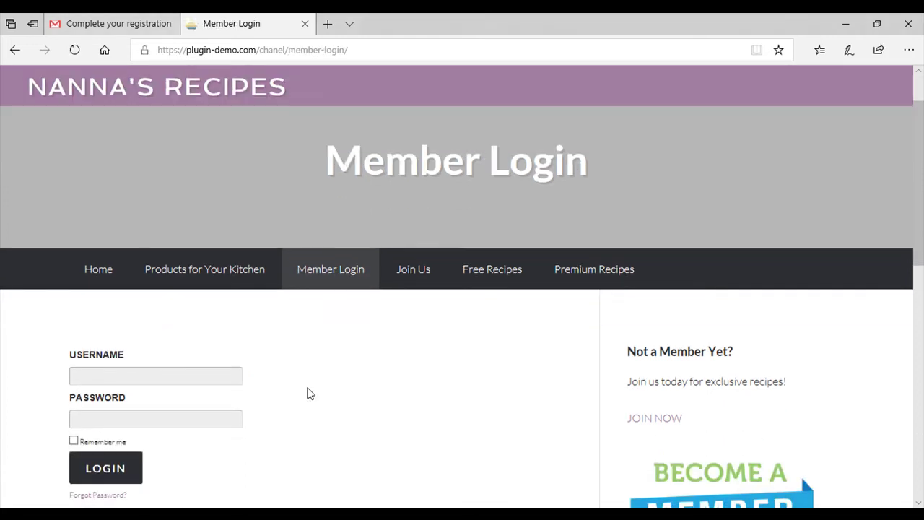
click(200, 377)
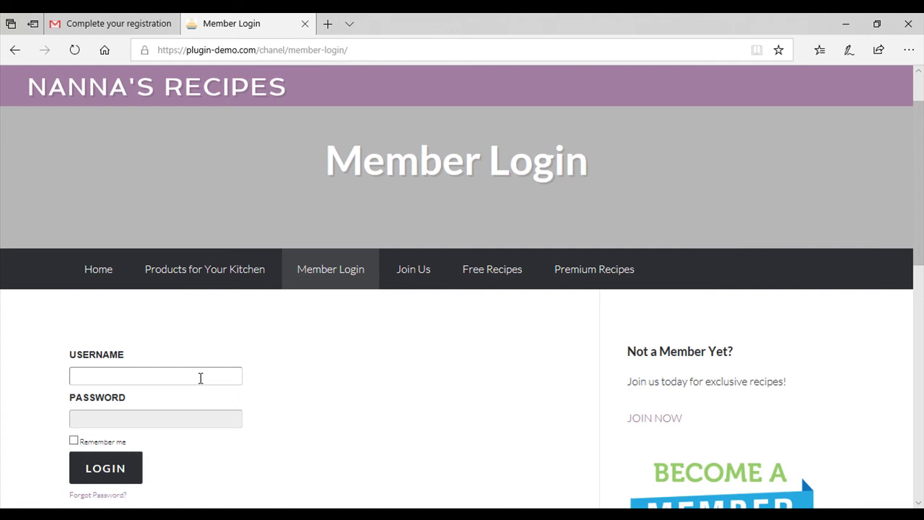
text(testuser1234)
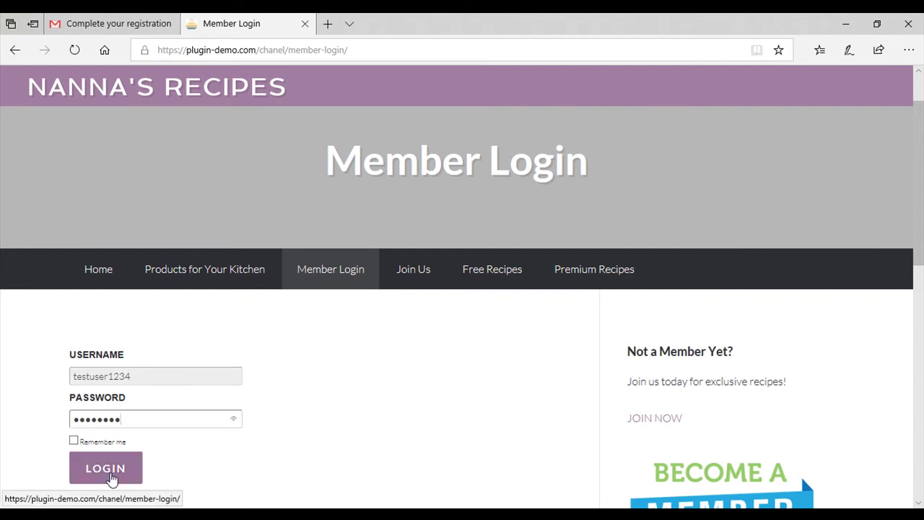
click(108, 469)
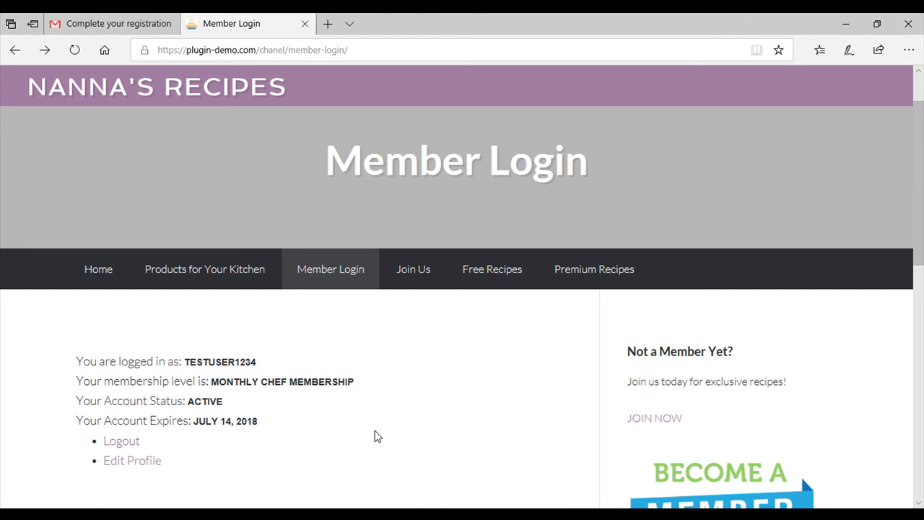
Open The Best Spaghetti Bolognese from Premium Recipes and scroll through the full recipe as a member.
mouse_move(602, 268)
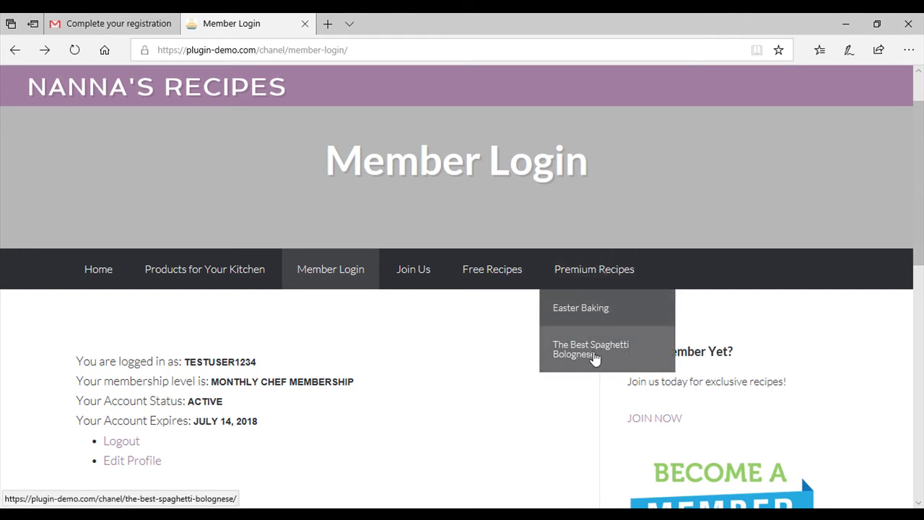
click(596, 356)
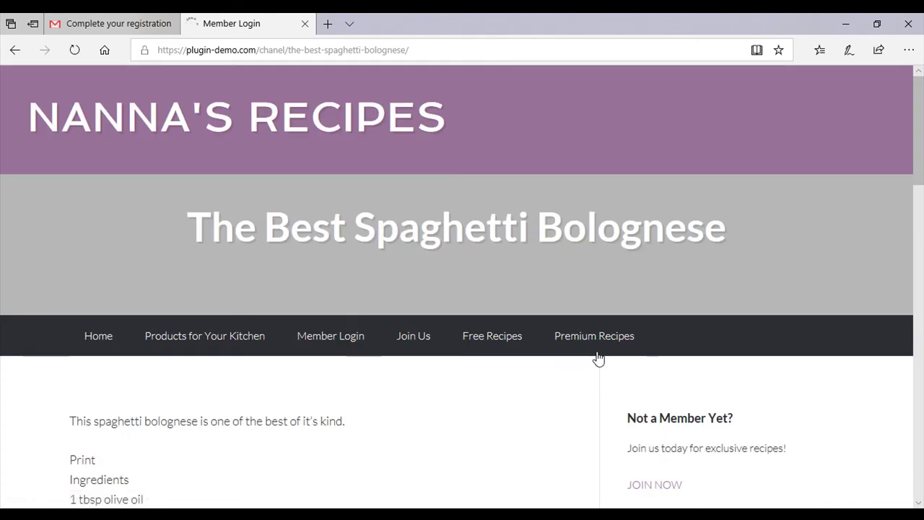
scroll(391, 394, down, 5)
scroll(392, 394, down, 15)
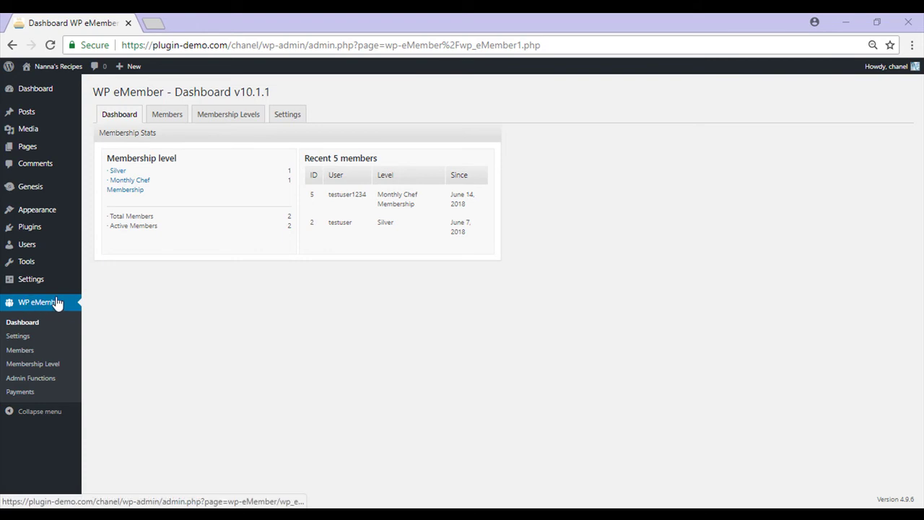
Add a 'Golden Member' membership level set to expire after a 1-month interval.
click(56, 369)
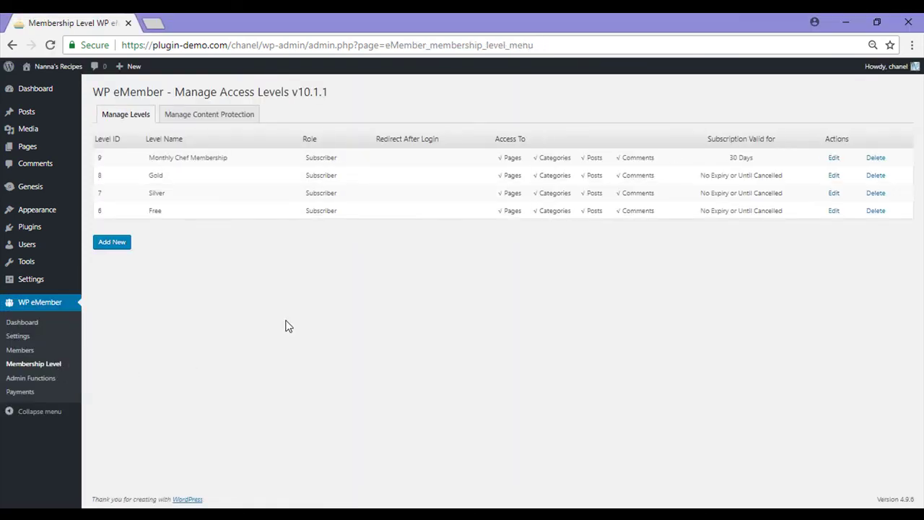
click(115, 244)
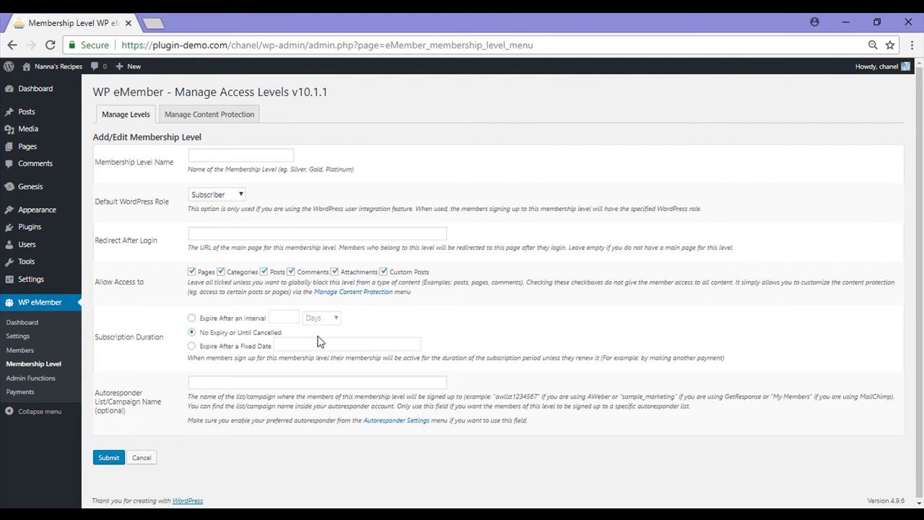
click(240, 155)
text(Golden Member)
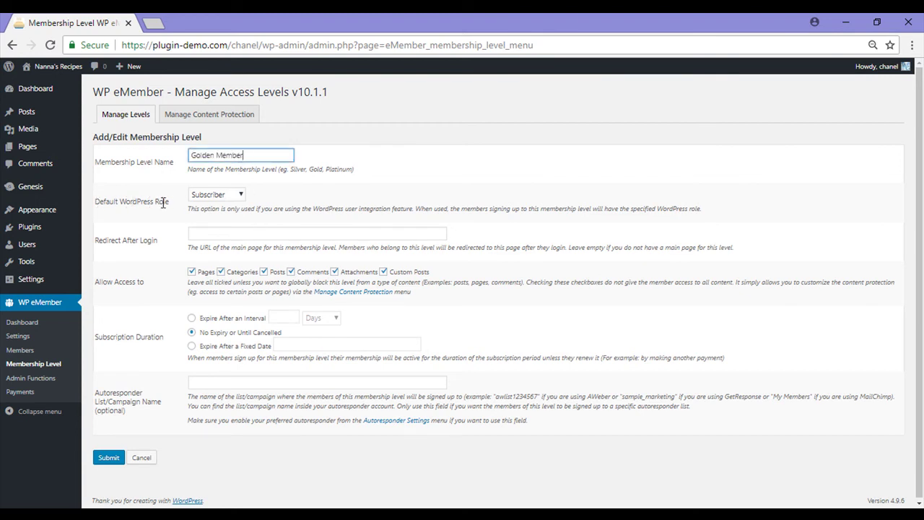
click(191, 317)
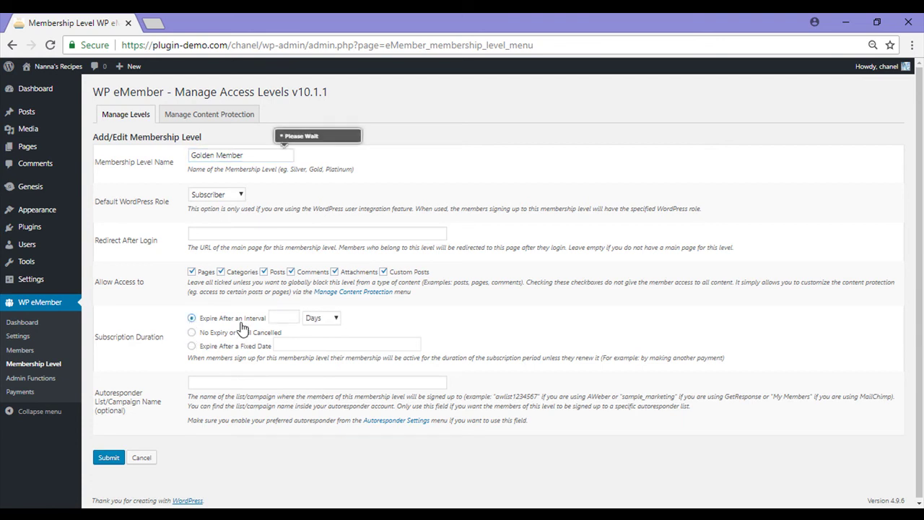
click(108, 458)
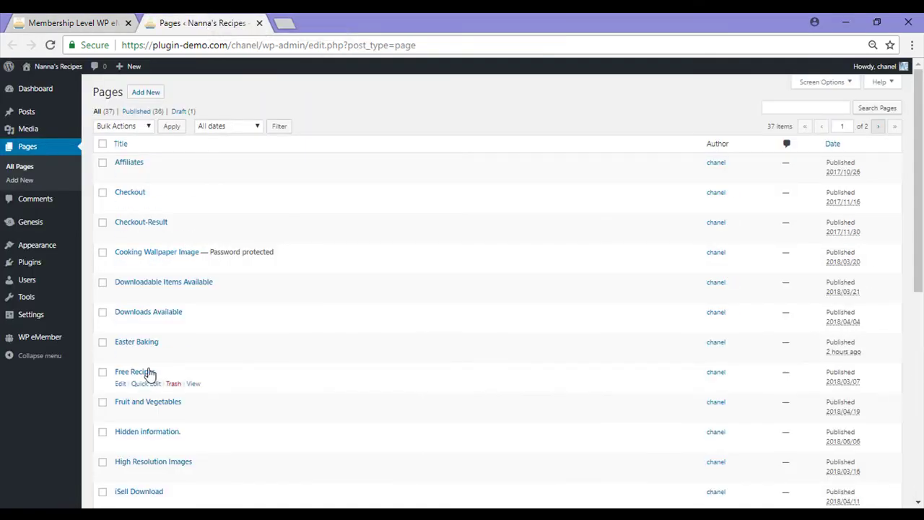
Tick Golden Member under the Easter Baking page's eMember protection options and update the page.
click(147, 345)
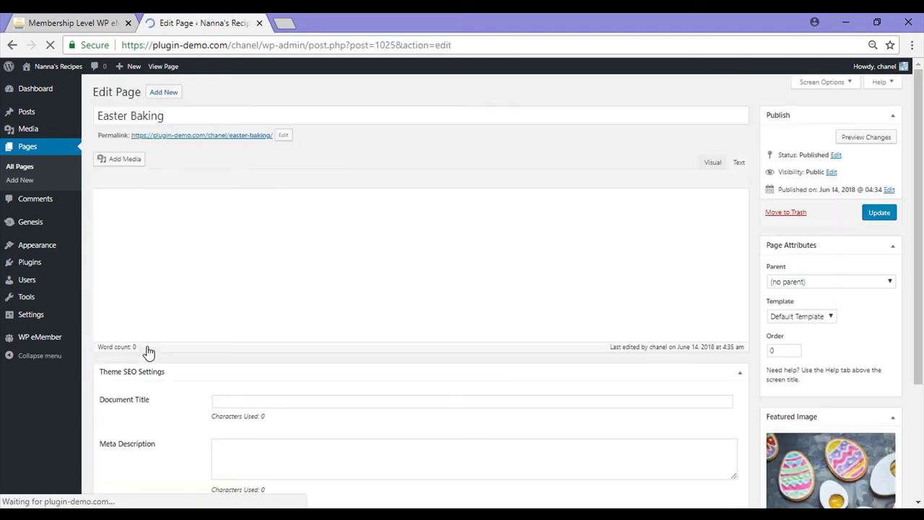
scroll(218, 302, down, 4)
scroll(219, 317, down, 6)
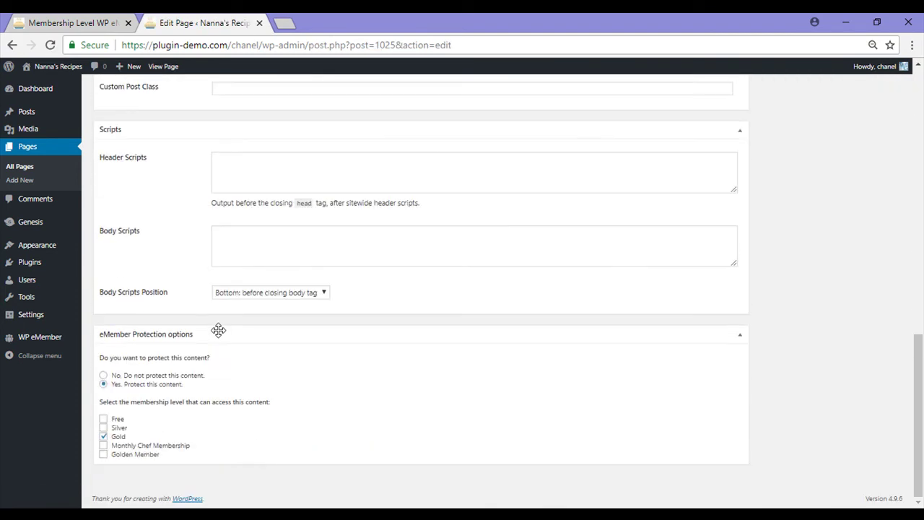
click(103, 454)
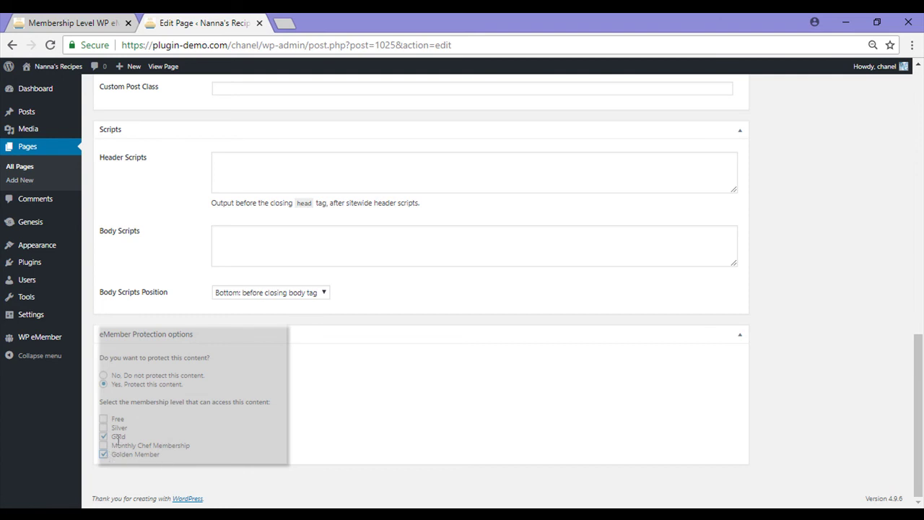
scroll(737, 417, up, 3)
scroll(736, 417, up, 5)
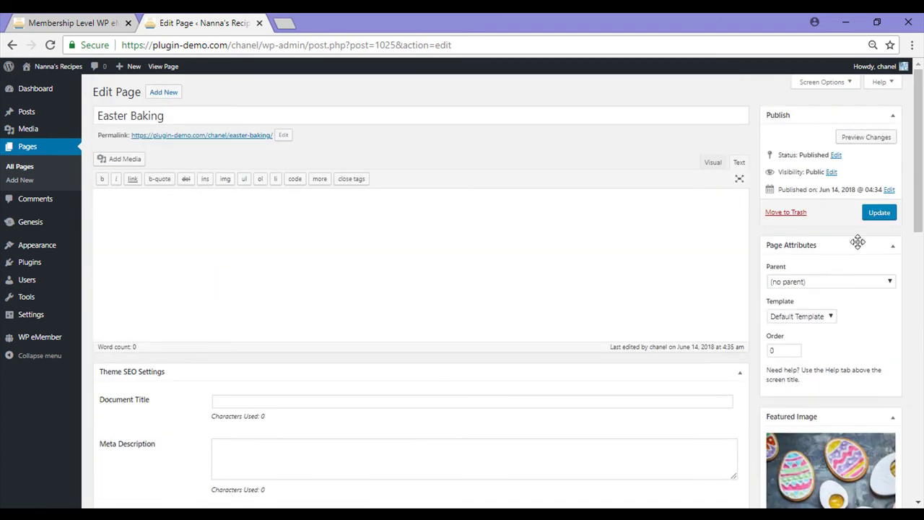
click(873, 218)
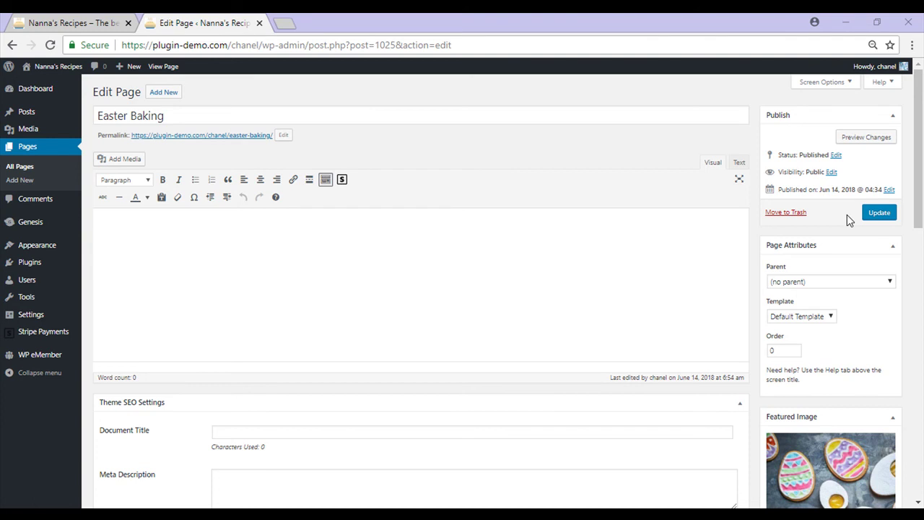
Open the Join Us page in the editor and select the Gold Chef [emember_payment_button id=768] shortcode.
click(29, 148)
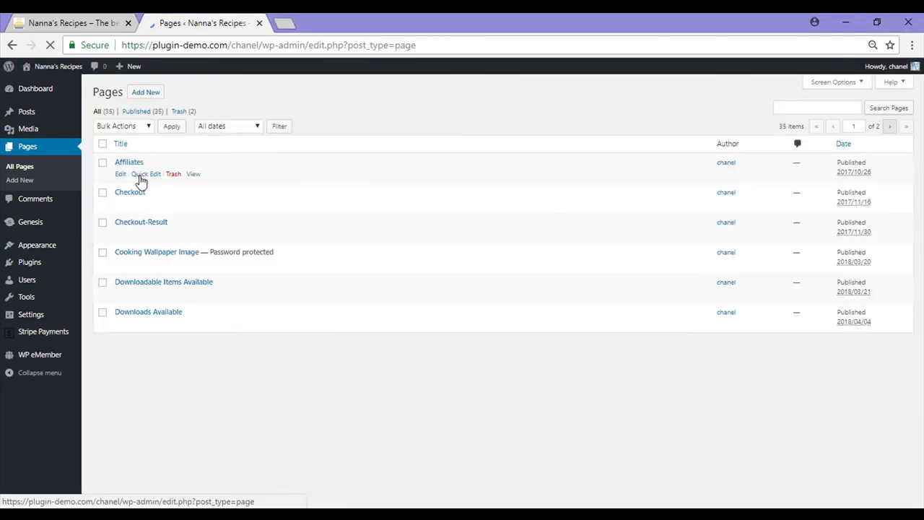
scroll(920, 206, down, 3)
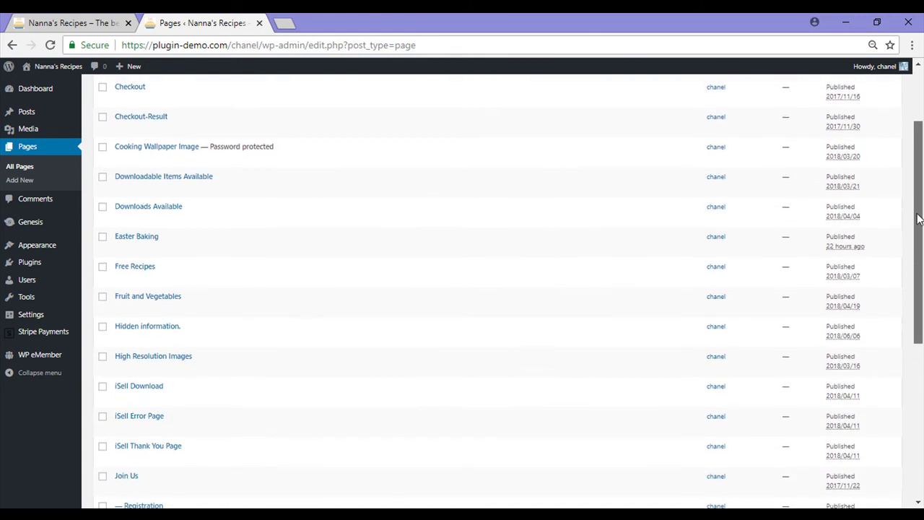
click(131, 470)
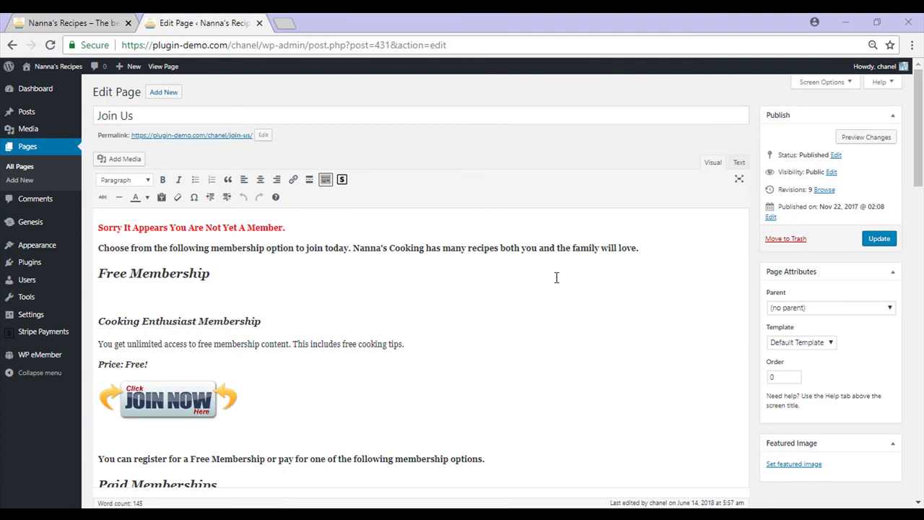
click(492, 282)
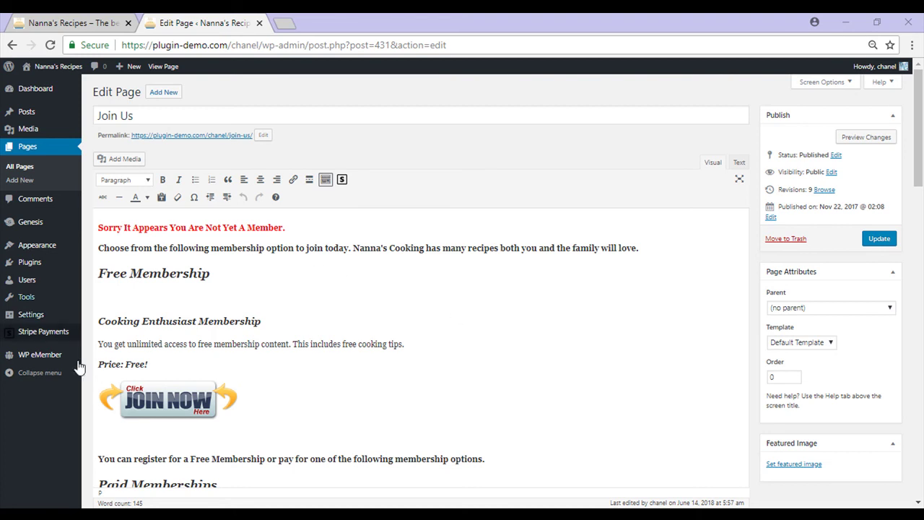
drag(918, 173, 919, 268)
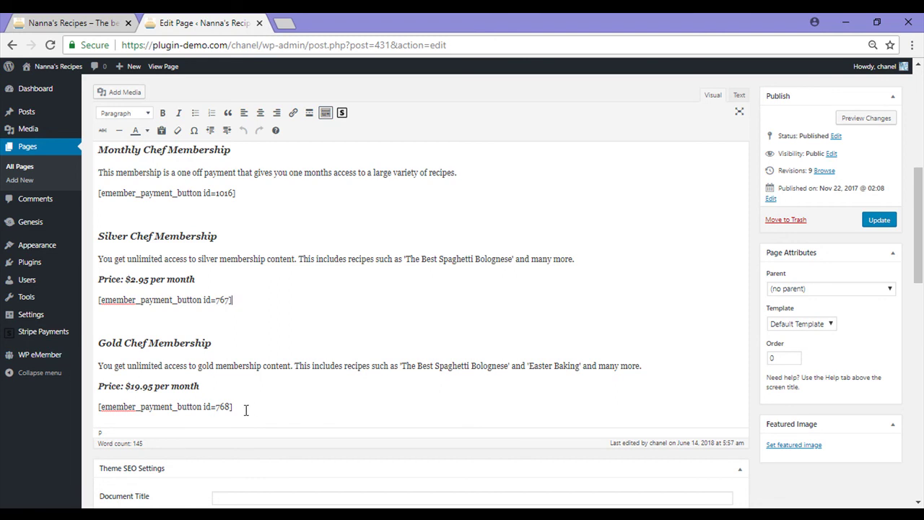
drag(242, 409, 98, 406)
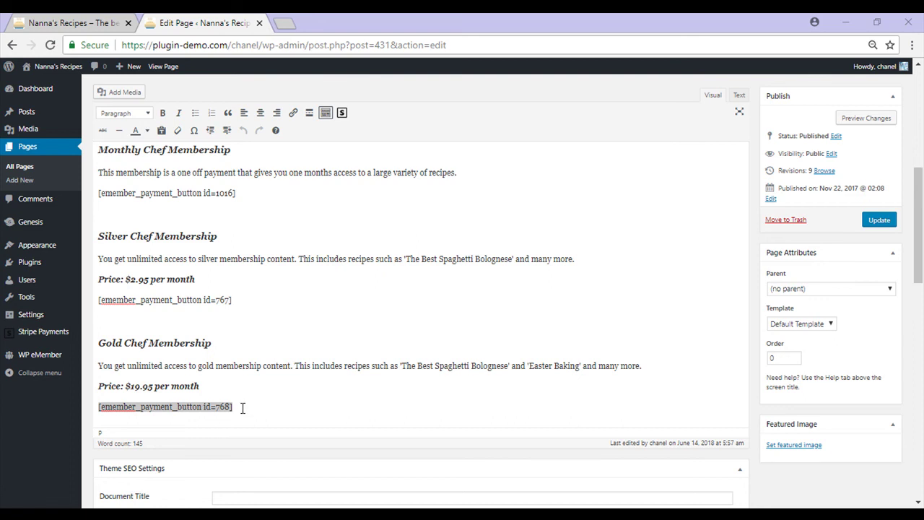
Start a new PayPal Buy Now button from the eMember payments area.
mouse_move(49, 363)
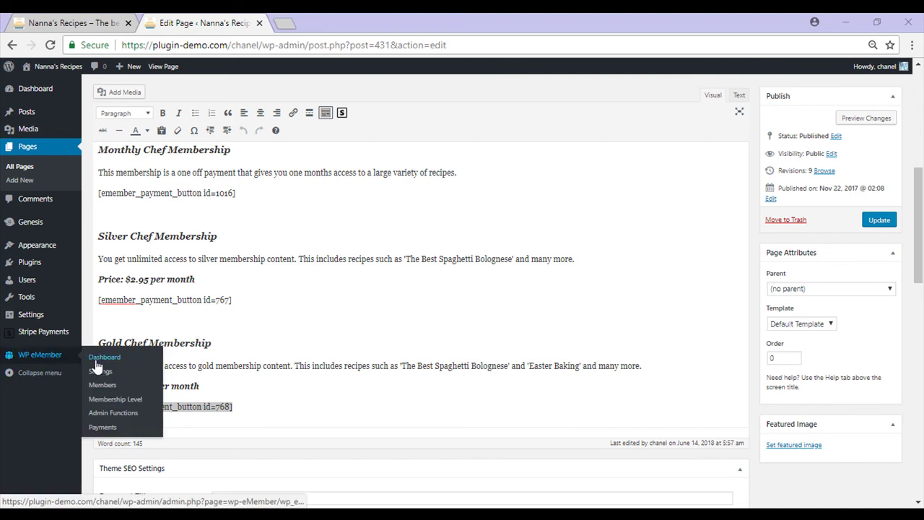
click(108, 428)
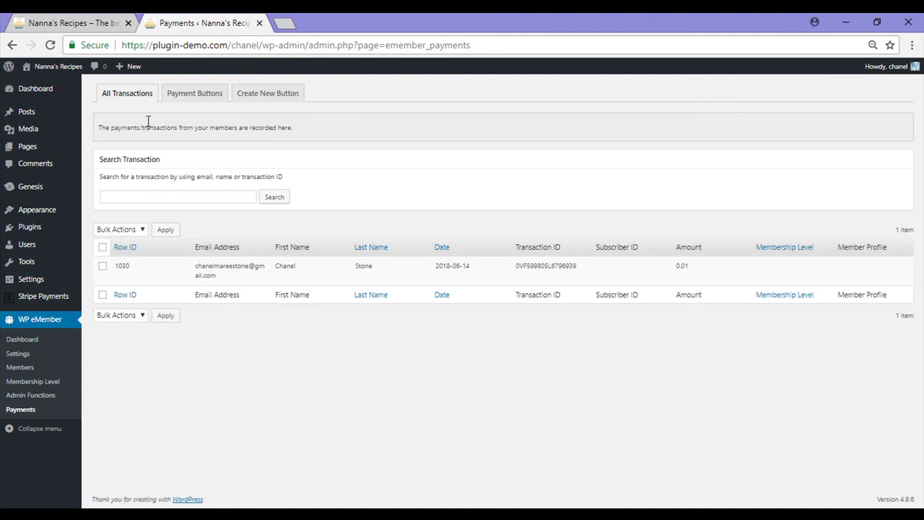
click(267, 98)
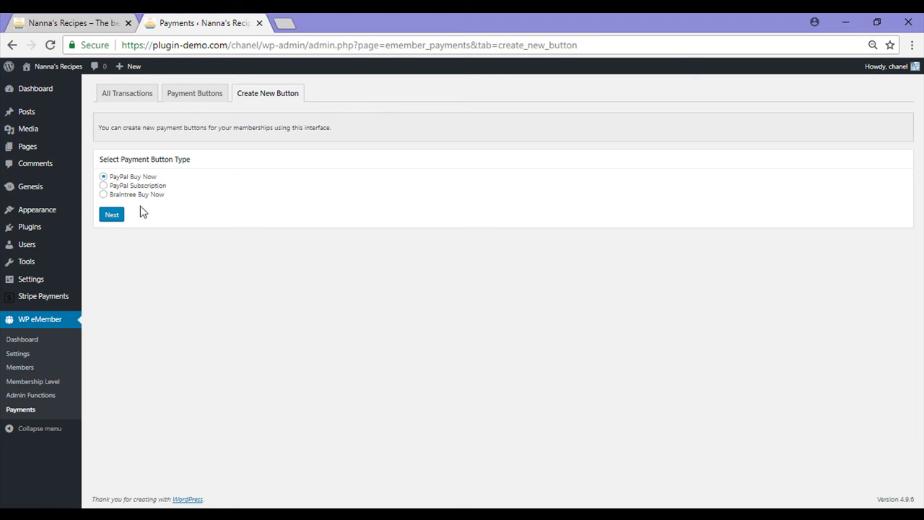
click(113, 216)
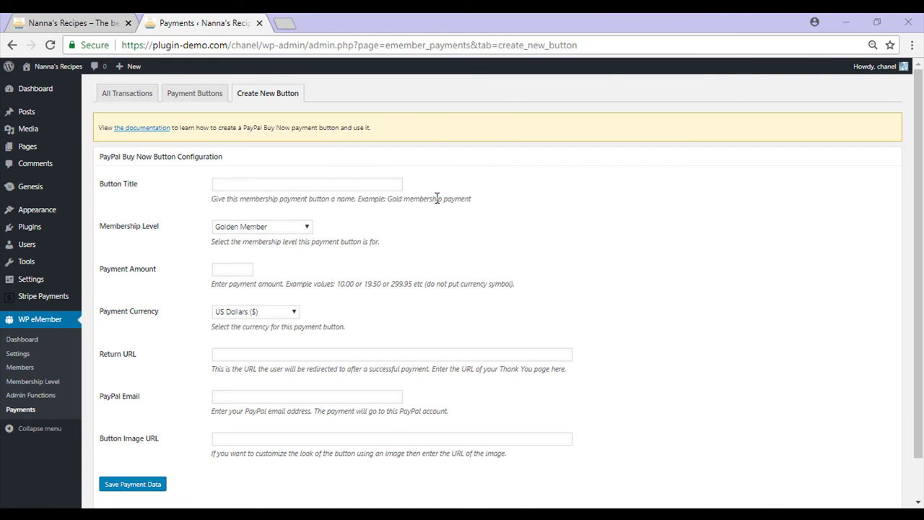
Enter title 'Golden Member', membership level Golden Member and payment amount 19.95.
click(273, 187)
text(Golden Member)
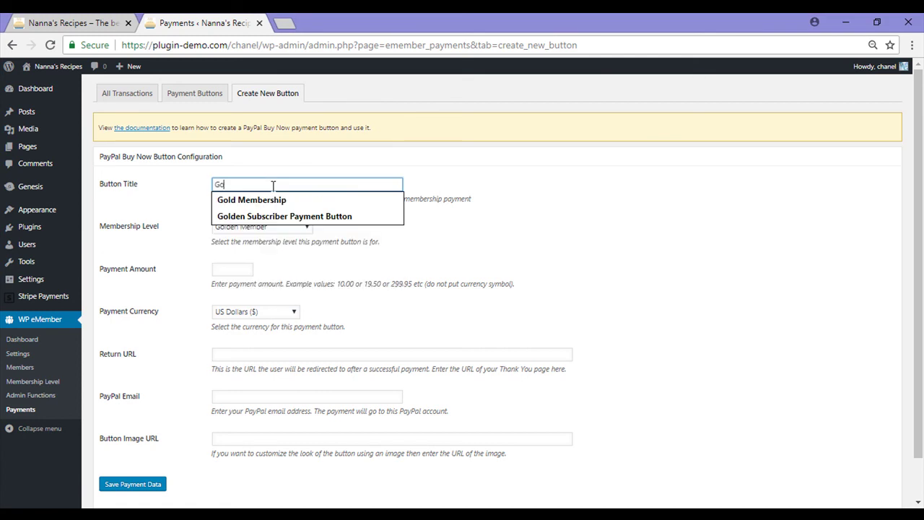
click(261, 226)
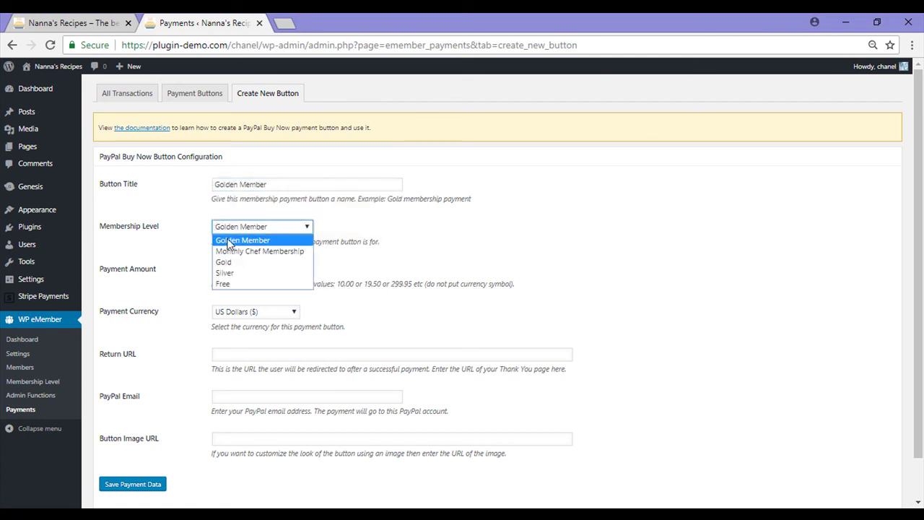
click(271, 240)
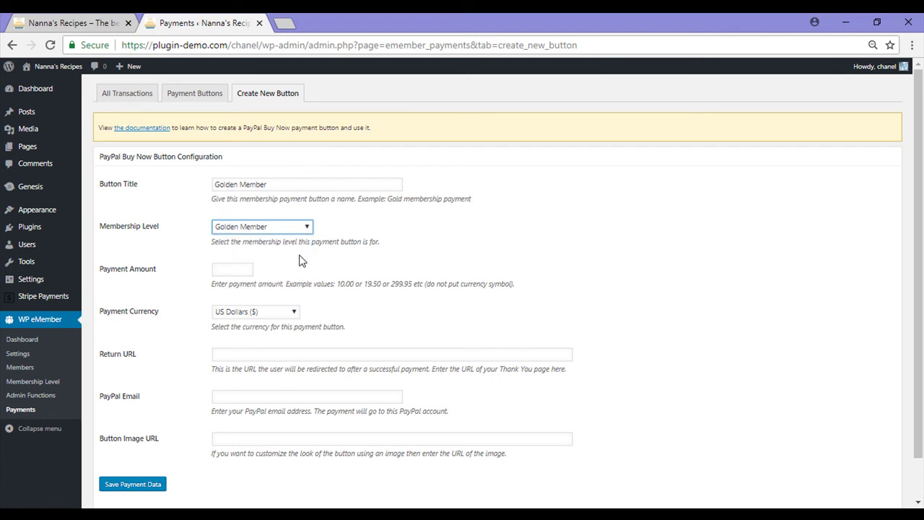
scroll(301, 259, down, 1)
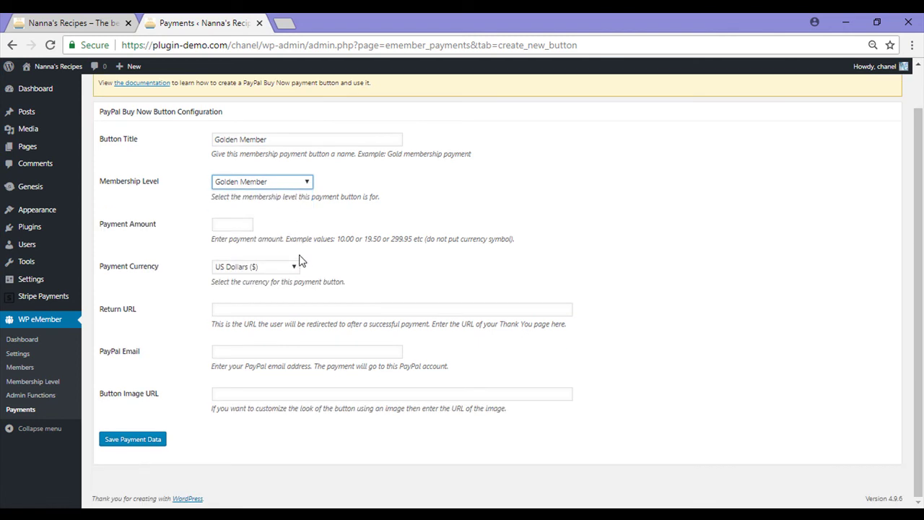
click(222, 226)
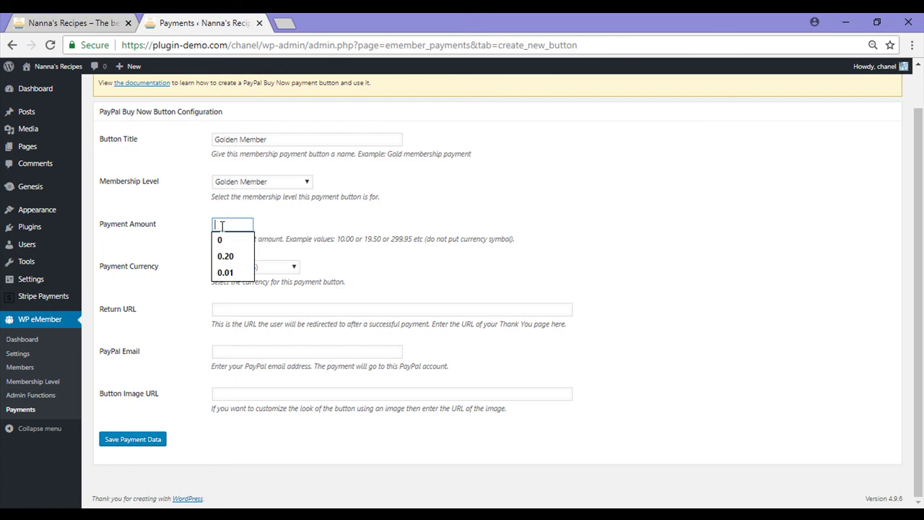
text(19.95)
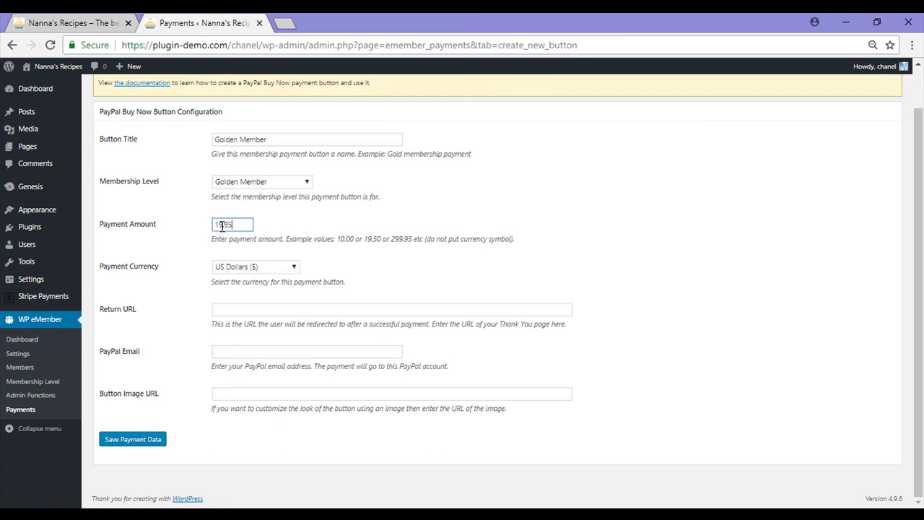
click(195, 283)
Fill in the saved PayPal receiving e-mail and save the payment button.
click(241, 310)
click(255, 351)
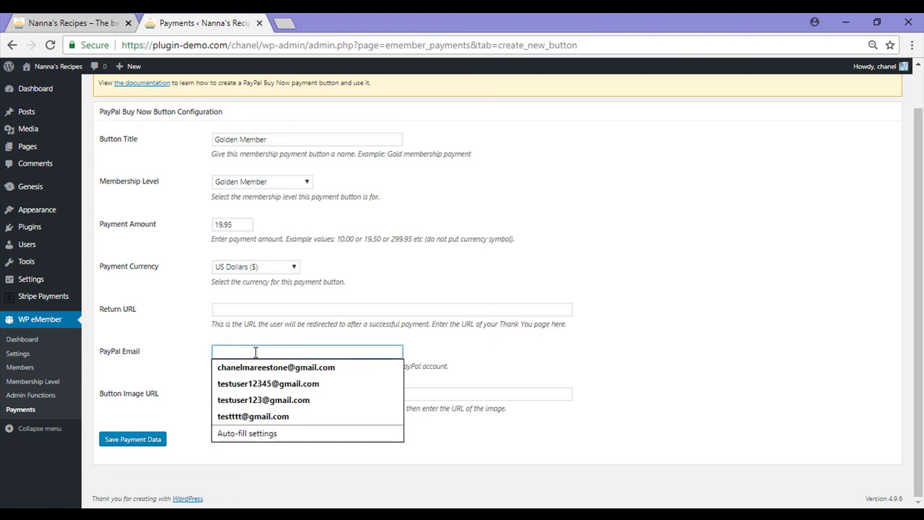
click(253, 383)
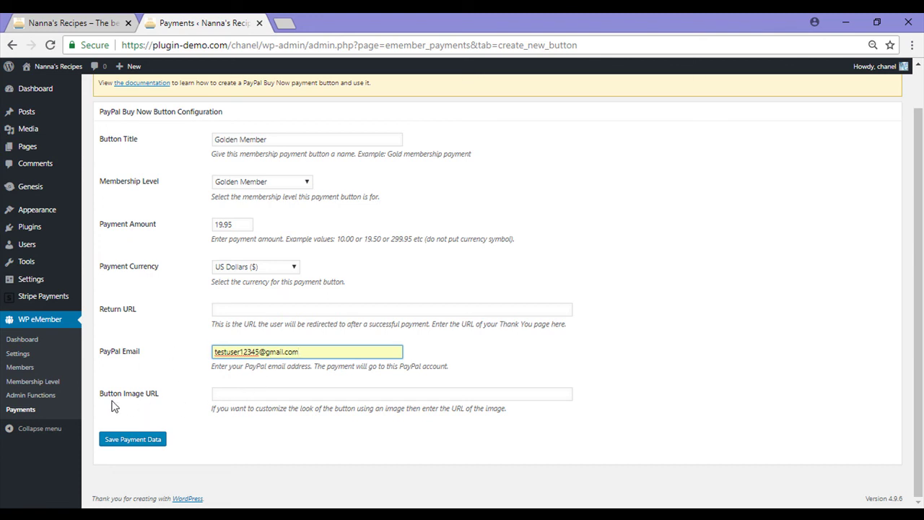
click(238, 397)
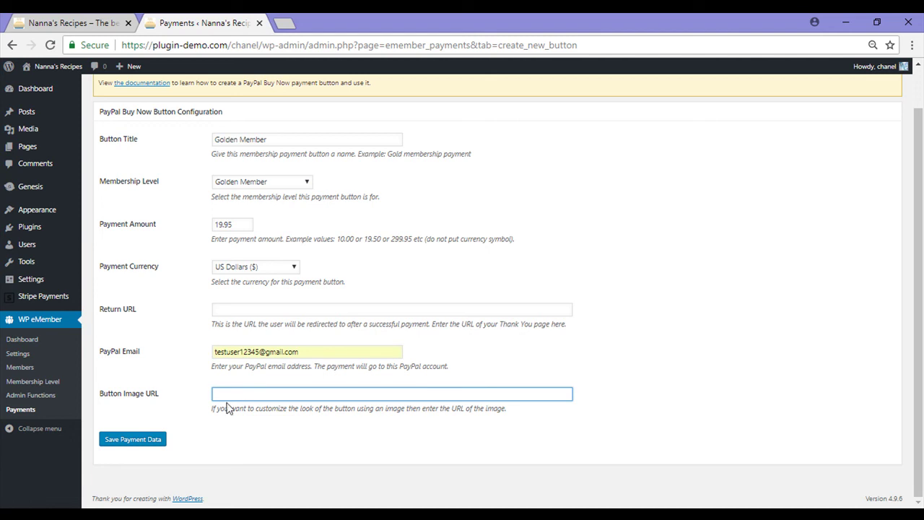
click(155, 442)
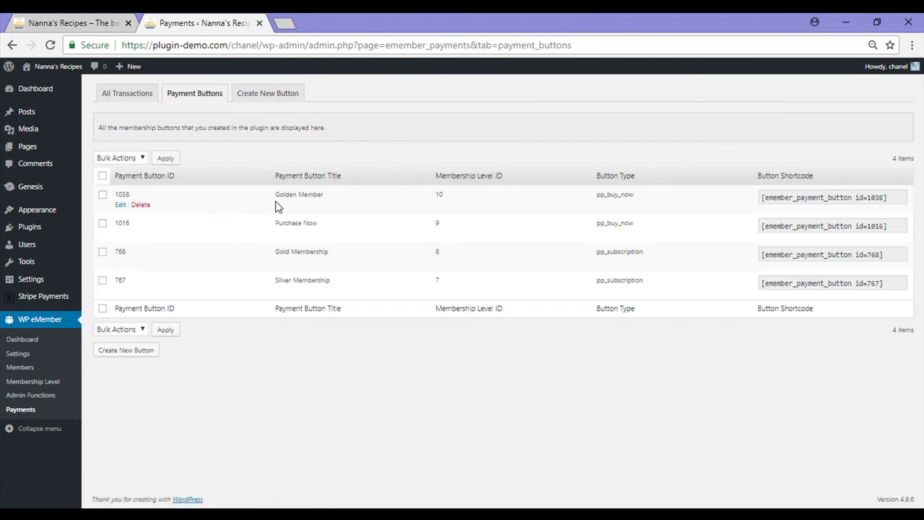
Copy the shortcode [emember_payment_button id=1038].
click(892, 195)
drag(892, 195, 776, 211)
key(ctrl+c)
right_click(777, 212)
key(Escape)
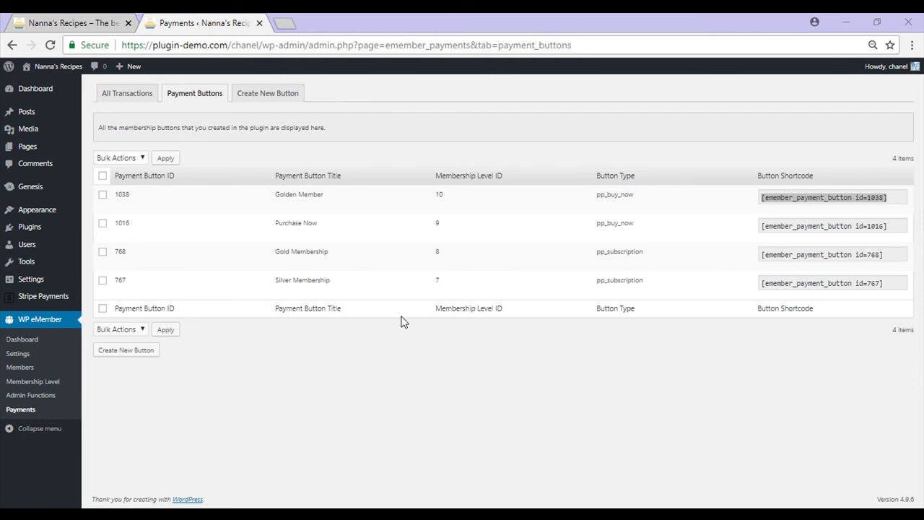
Open the Join Us page for editing and add the 'Golden Membership' heading under Paid Memberships.
click(36, 150)
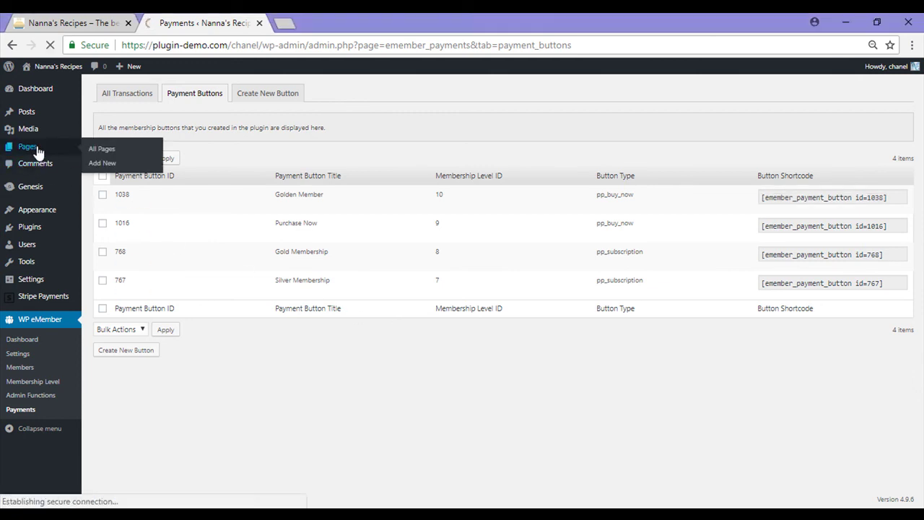
scroll(202, 279, down, 5)
click(134, 177)
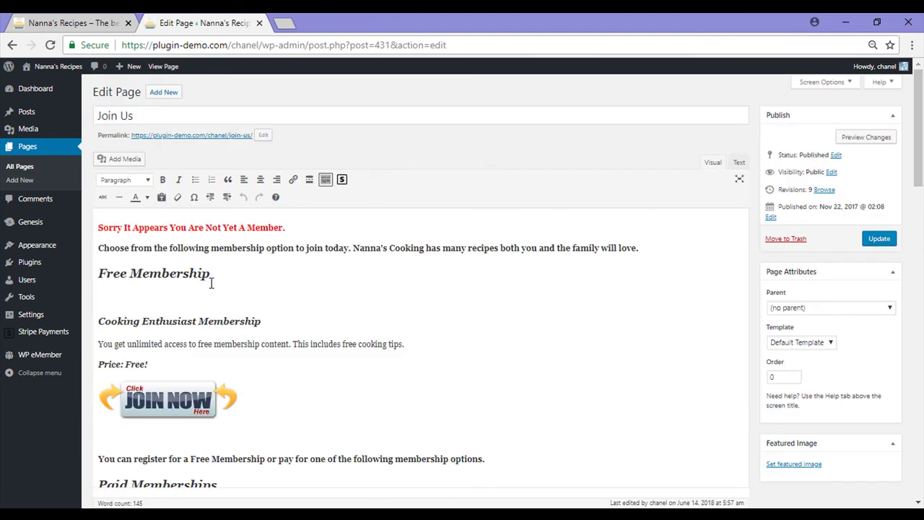
scroll(211, 285, down, 3)
scroll(211, 281, down, 2)
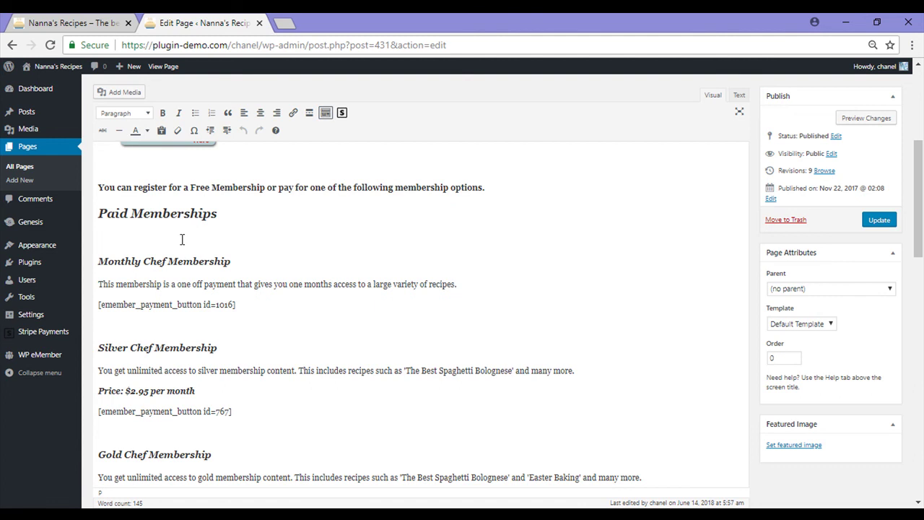
text(Membership)
Paste the 1038 shortcode below Golden Membership in the Text view and update the page.
click(739, 94)
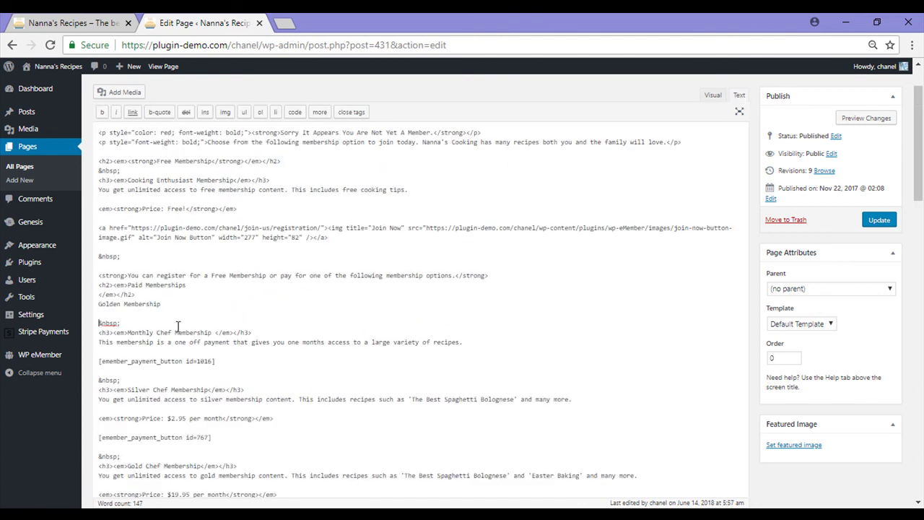
key(Return)
key(Return)
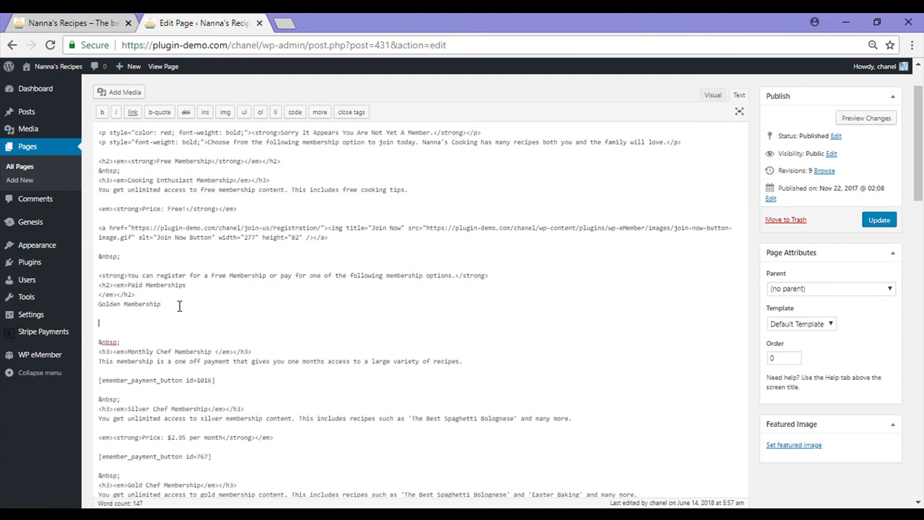
key(ctrl+v)
click(712, 94)
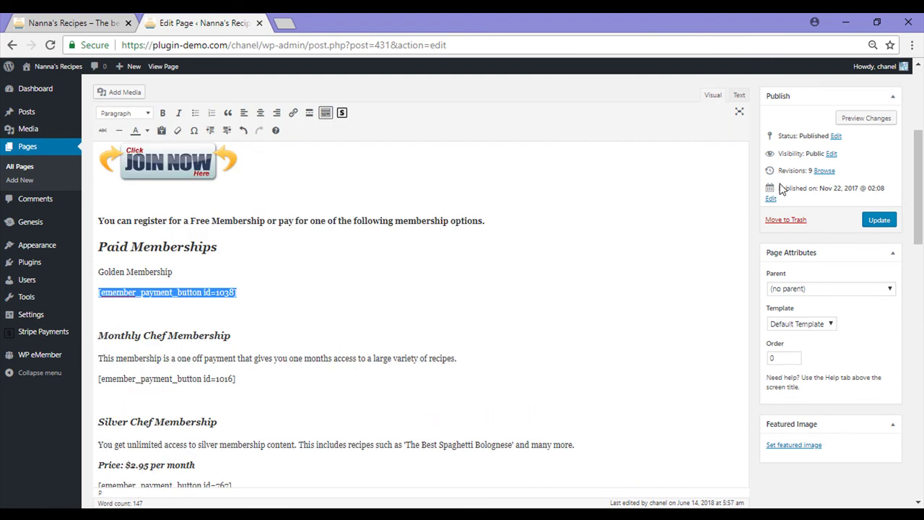
click(879, 222)
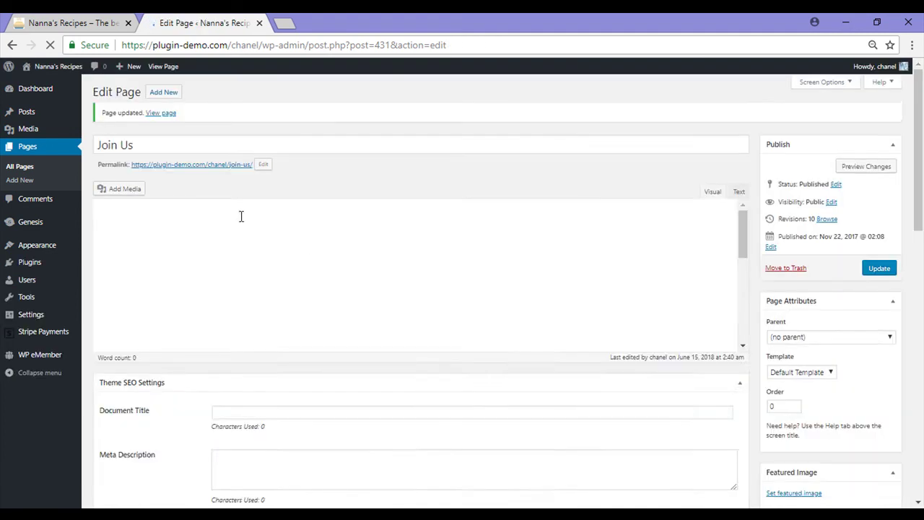
View the live Join Us page, find Golden Membership, and try its BUY NOW button.
click(227, 158)
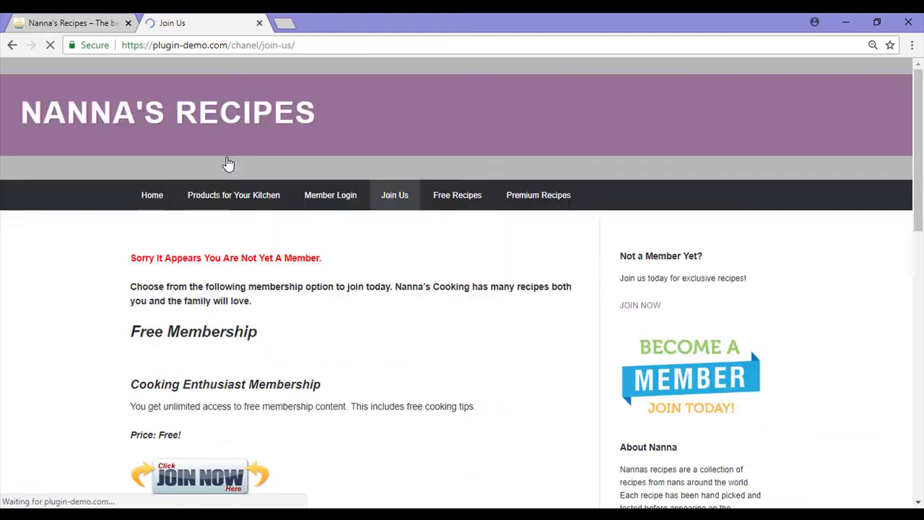
scroll(246, 216, down, 2)
scroll(264, 255, down, 5)
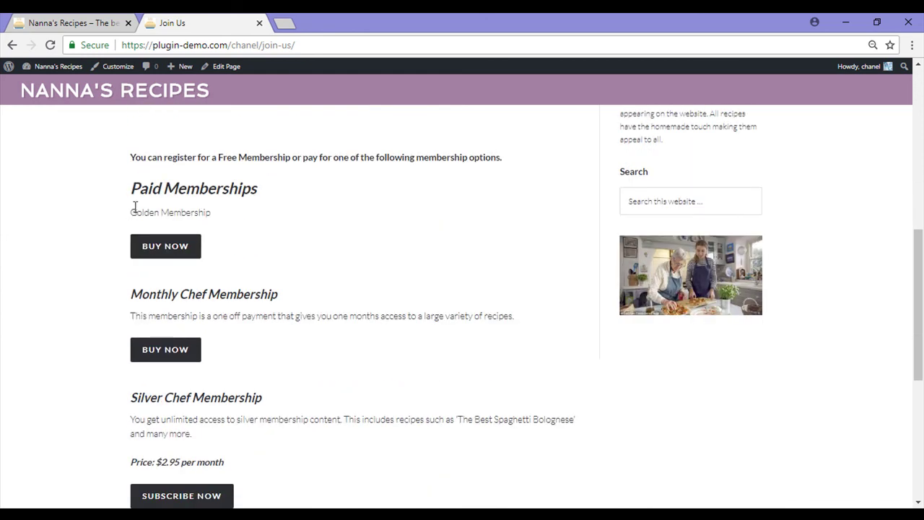
drag(131, 214, 223, 226)
click(223, 223)
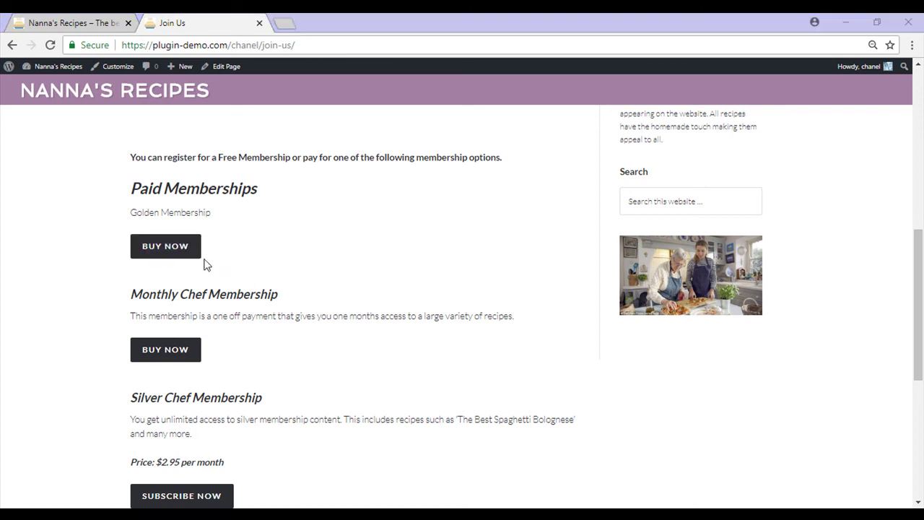
click(192, 259)
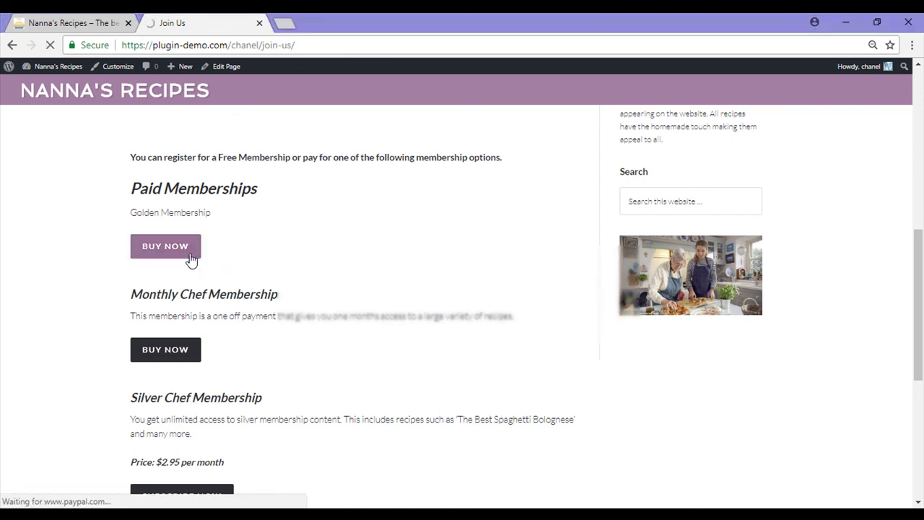